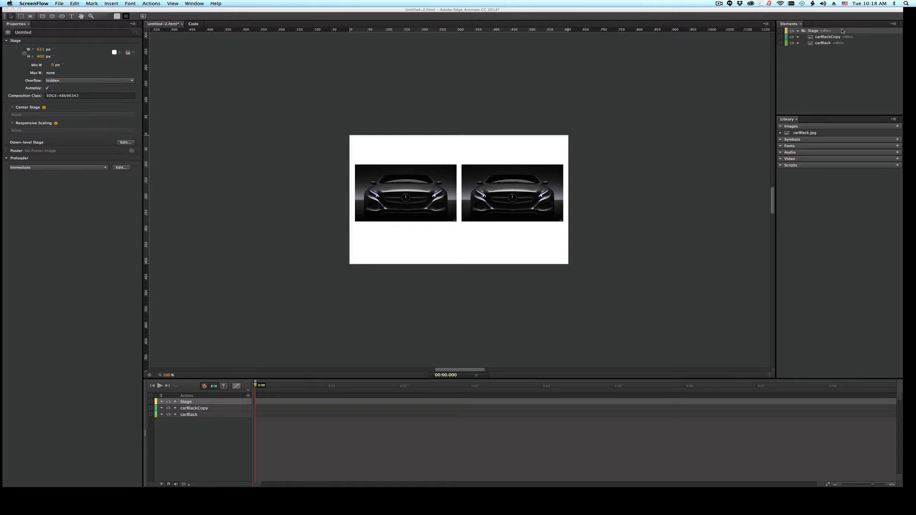
Step: Lock the carBlackCopy and carBlack elements so the two car images cannot be moved
left_click(676, 99)
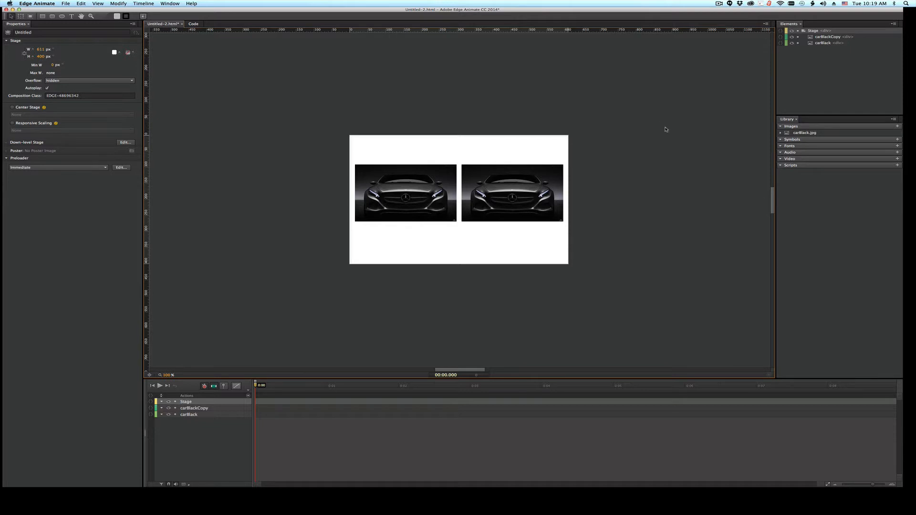
left_click(42, 16)
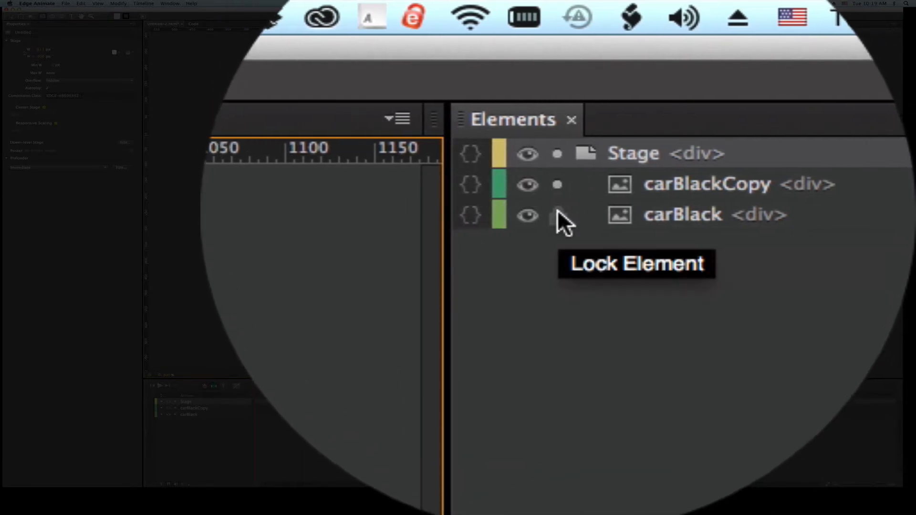
left_click(558, 186)
left_click(558, 216)
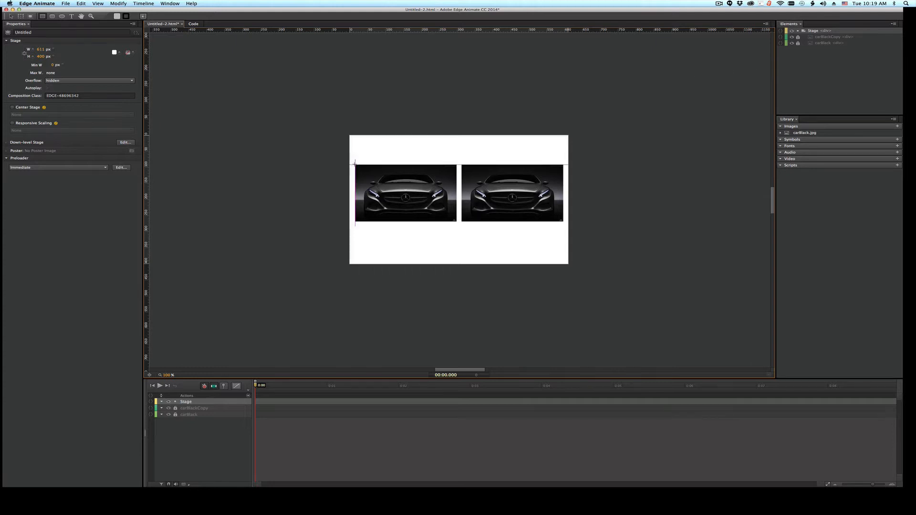
Step: Draw a rectangle about 284 × 177 px over the left car image and fill it with teal
mouse_move(355, 165)
left_mouse_down()
mouse_move(430, 184)
mouse_move(456, 221)
left_mouse_up()
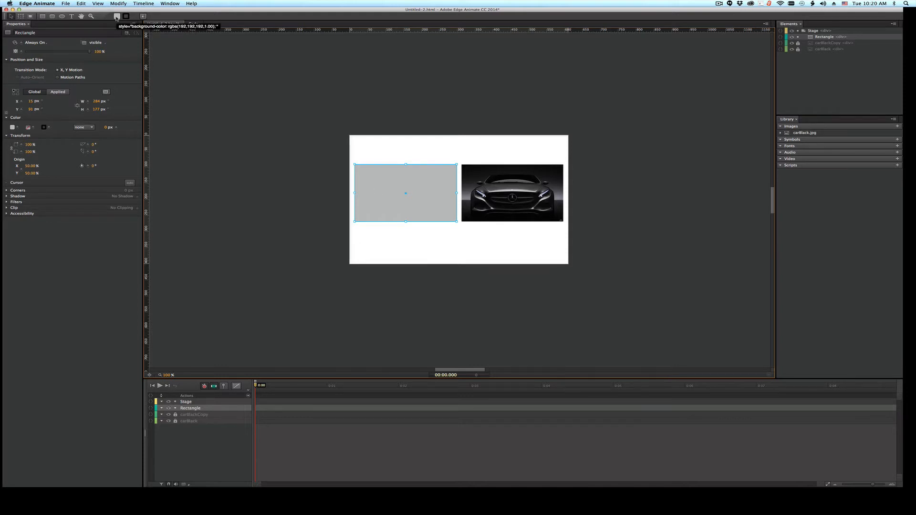
left_click(116, 17)
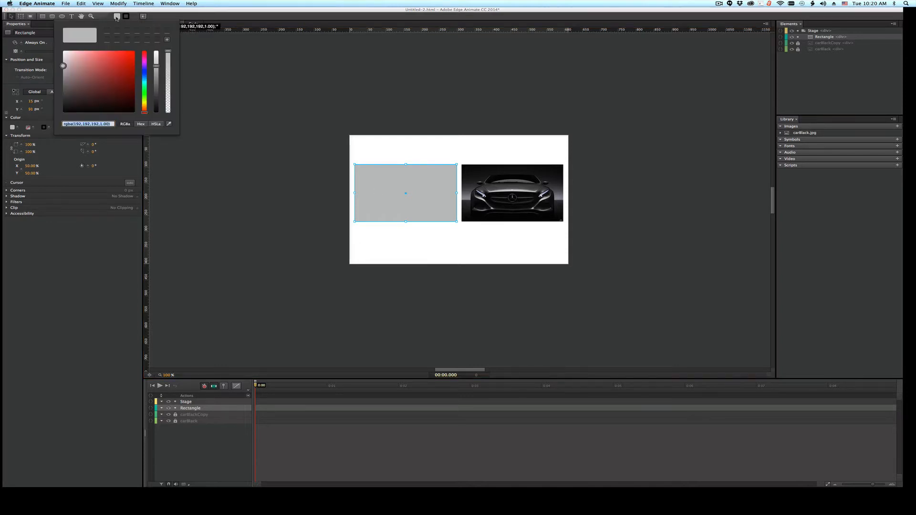
left_click(145, 83)
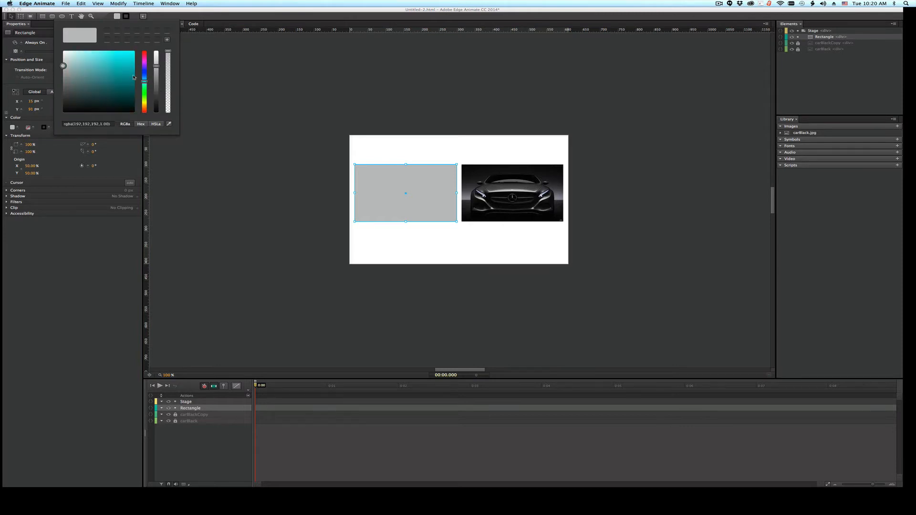
left_click(129, 75)
left_click_drag(128, 74, 123, 67)
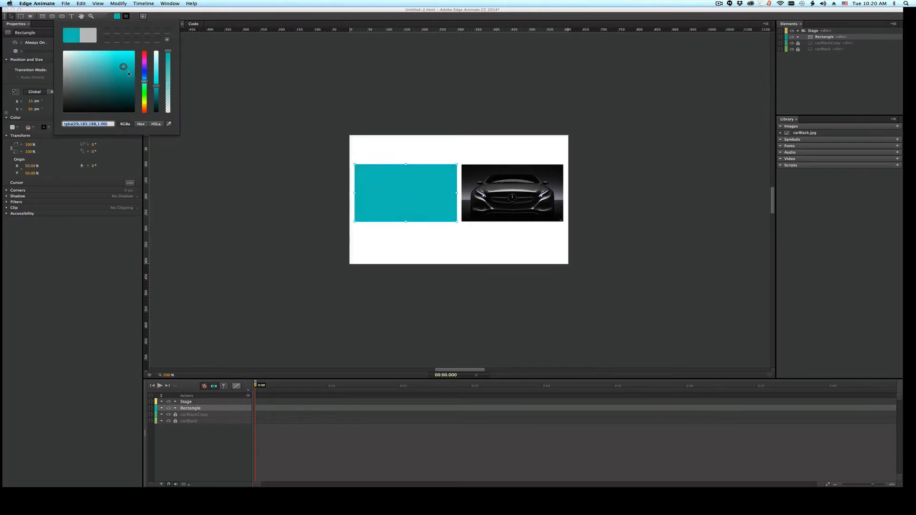
left_click(225, 141)
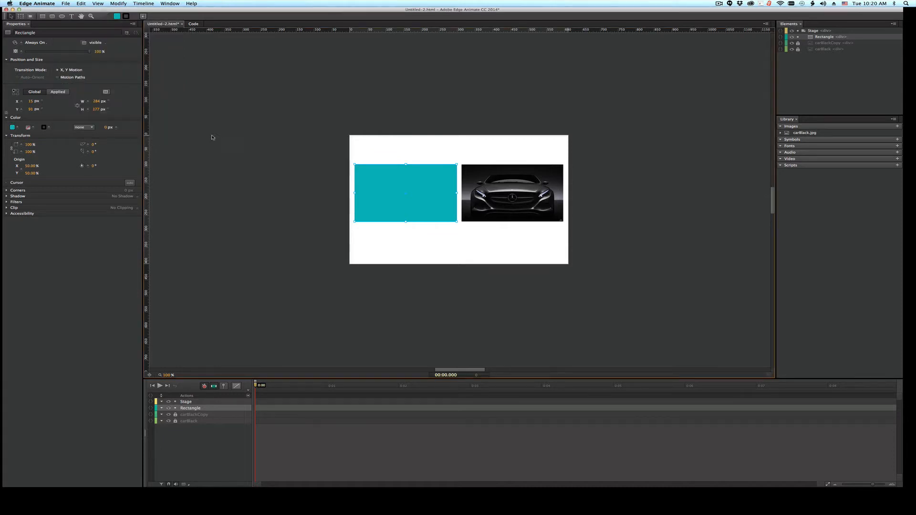
Step: Add the text "About Me" to the teal rectangle and place it near the rectangle's centre
left_click(71, 16)
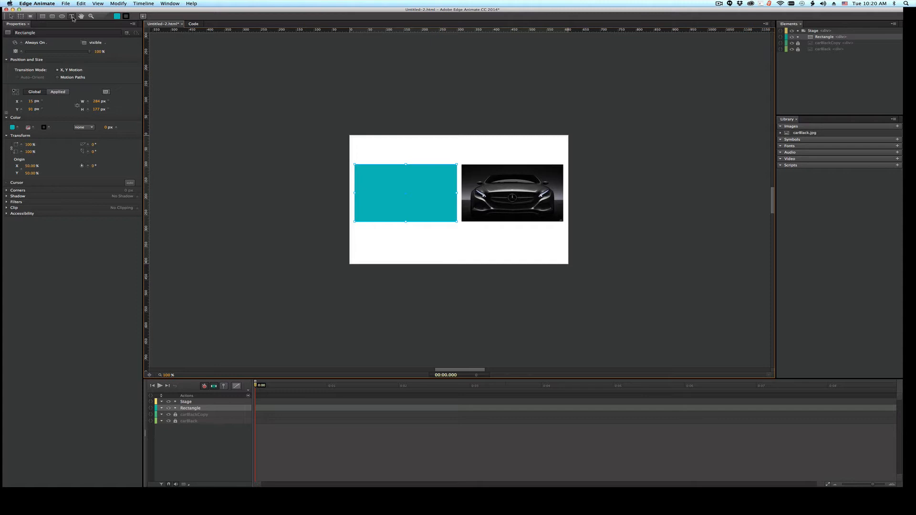
left_click(380, 192)
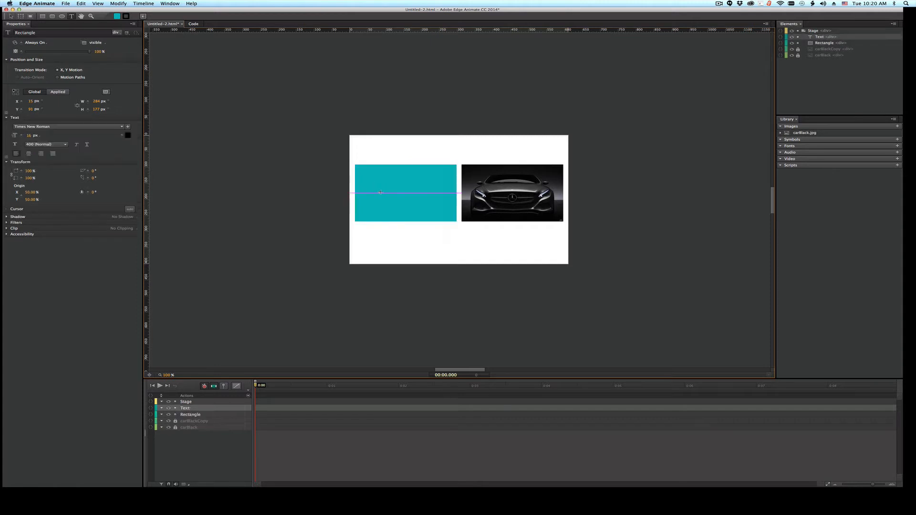
type("About")
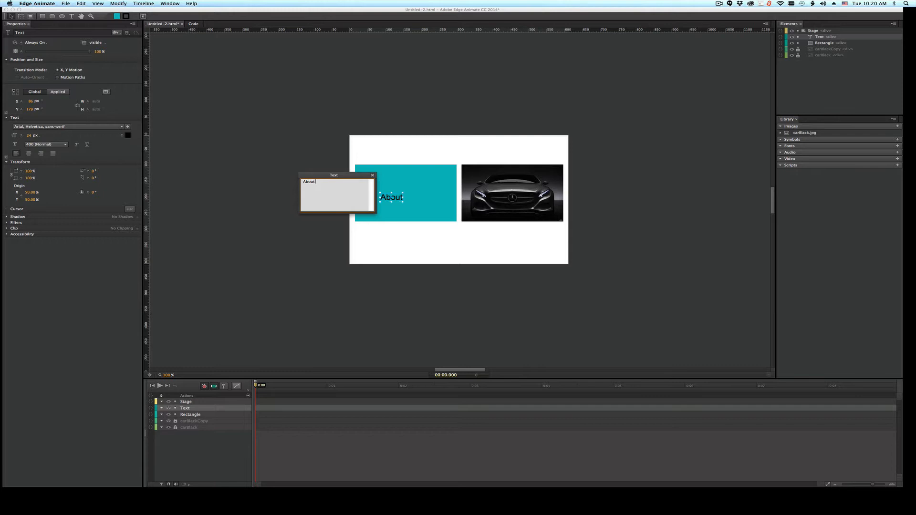
type(" Me")
left_click(372, 175)
left_click_drag(398, 198, 404, 193)
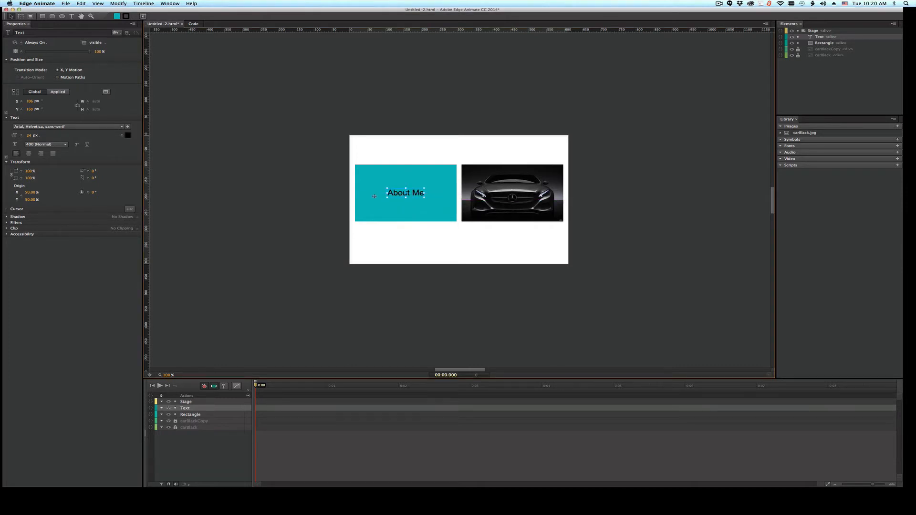
Step: Set the "About Me" text to the Palatino Linotype font family at 36 px and recentre it on the rectangle
left_click(69, 127)
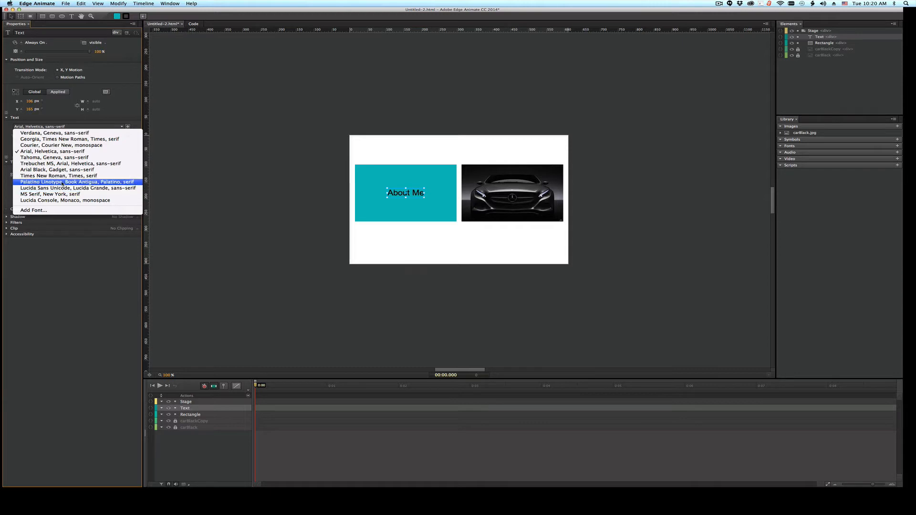
left_click(61, 183)
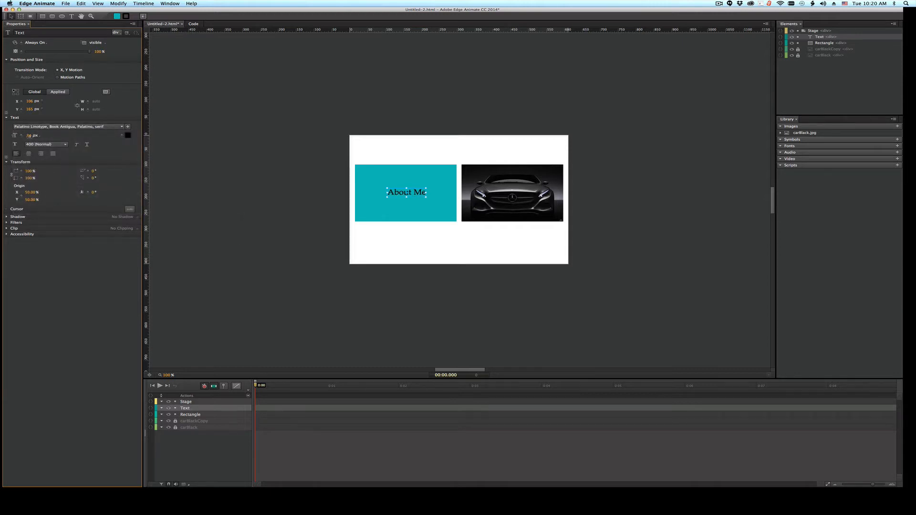
left_click_drag(29, 136, 35, 136)
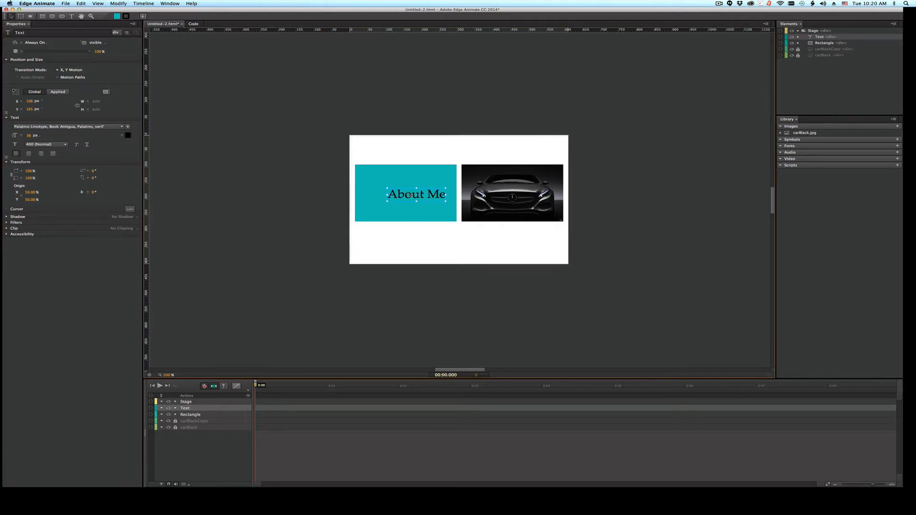
left_click_drag(416, 195, 407, 195)
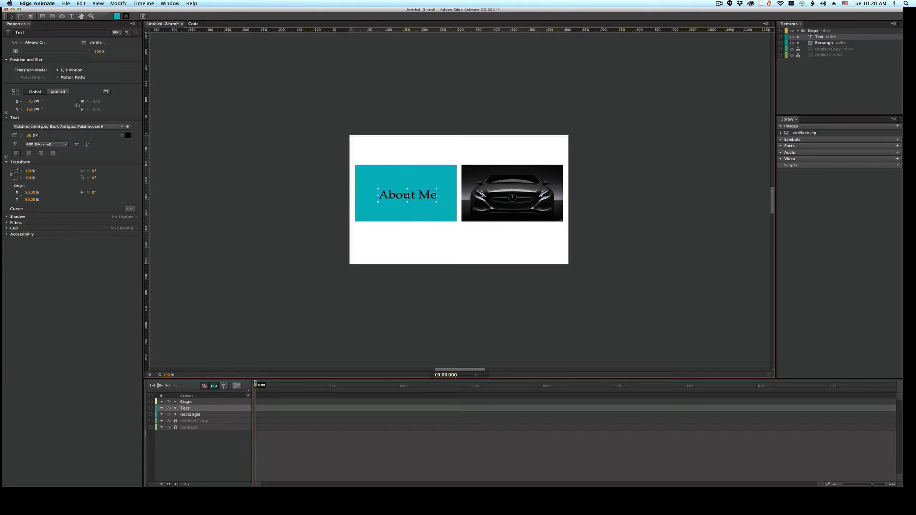
left_click(652, 232)
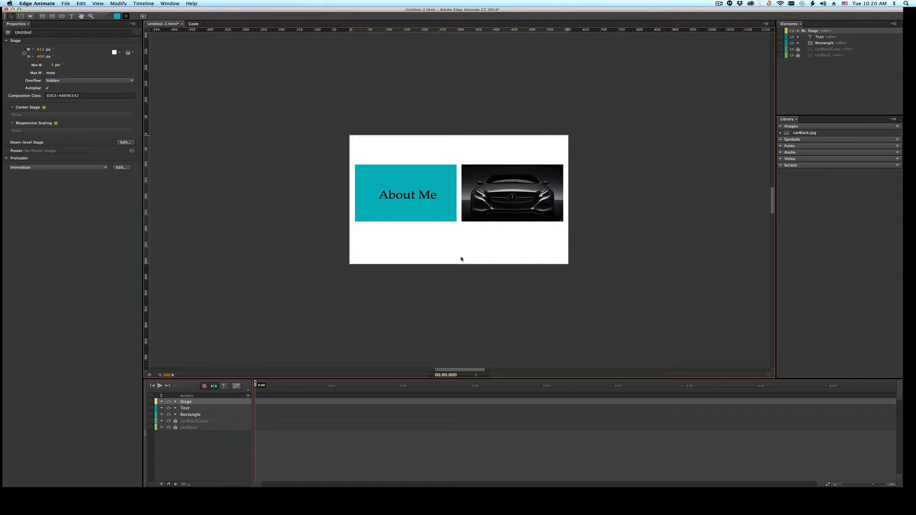
Step: Lower the teal rectangle's opacity to 64%
left_click(819, 43)
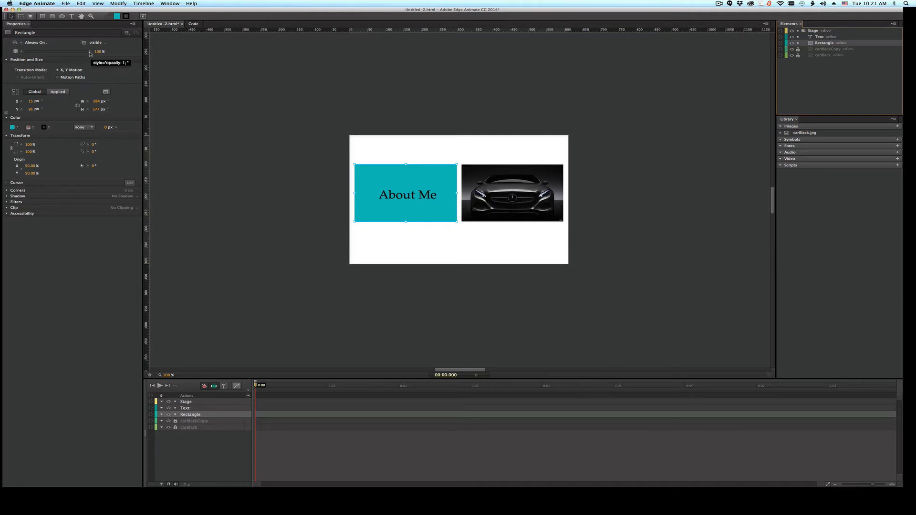
left_click_drag(89, 52, 70, 53)
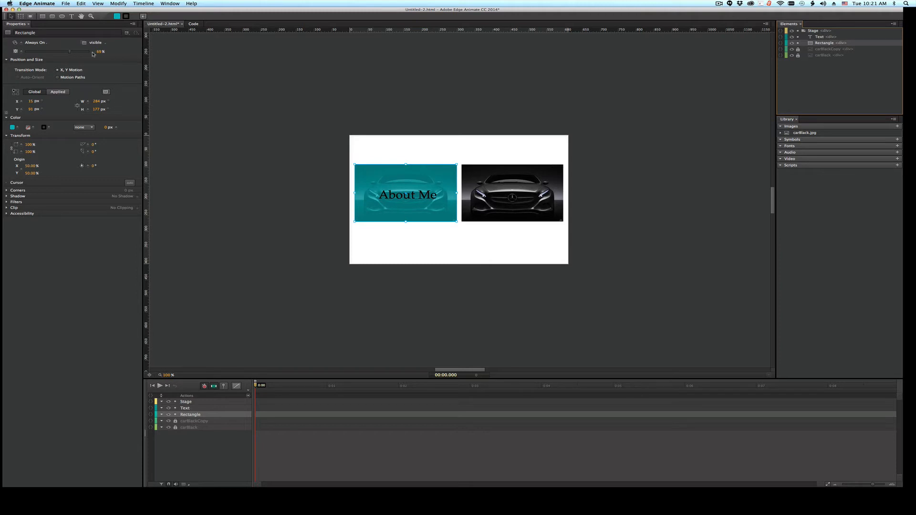
left_click_drag(71, 53, 67, 53)
left_click(697, 138)
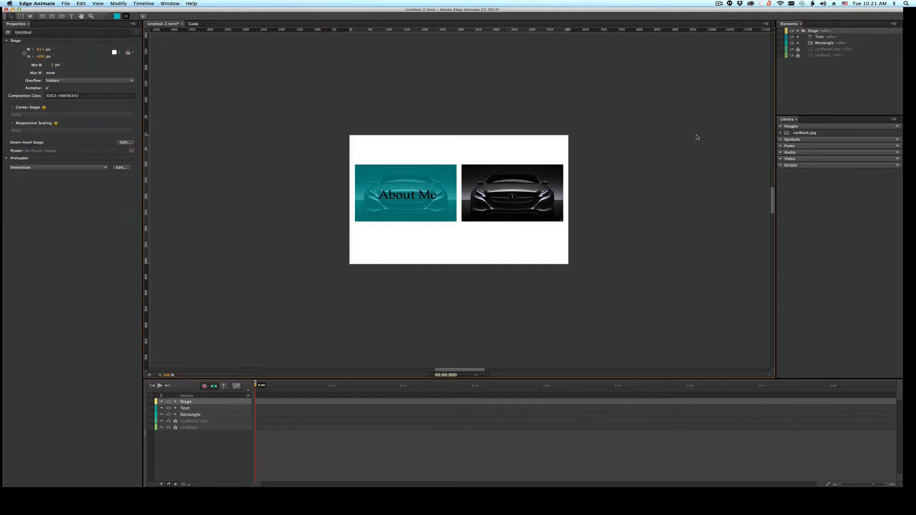
Step: Nest the Text element inside the Rectangle element
left_click(818, 37)
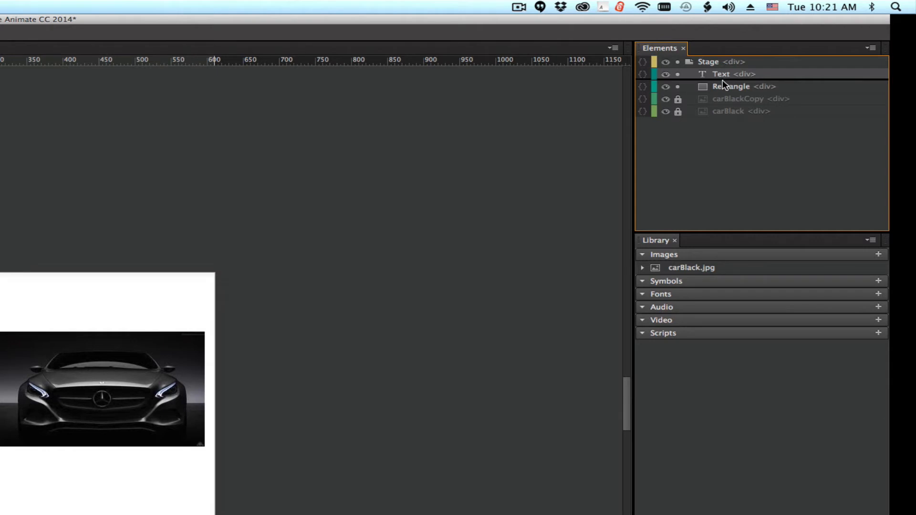
left_click(723, 86, "shift")
key("super+g")
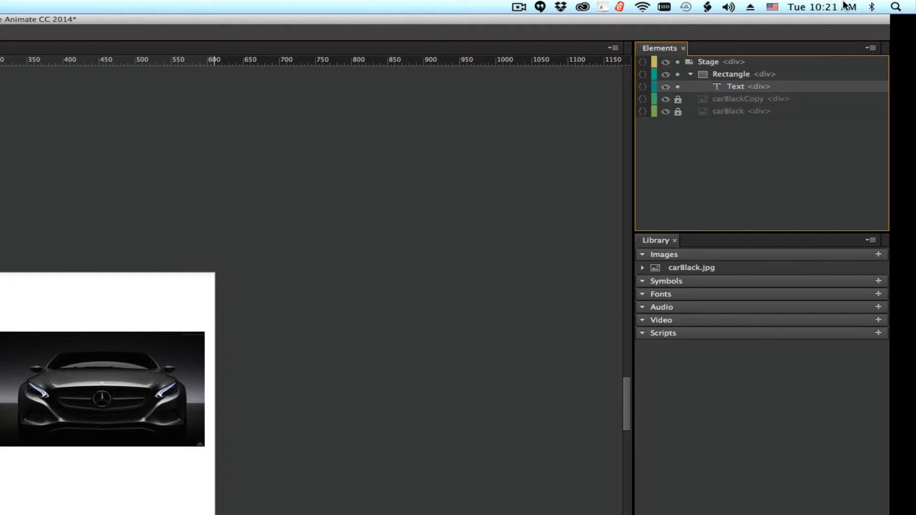
Step: Convert the Rectangle with its nested text to a symbol named "rollover", leaving Autoplay timeline on
left_click(737, 74)
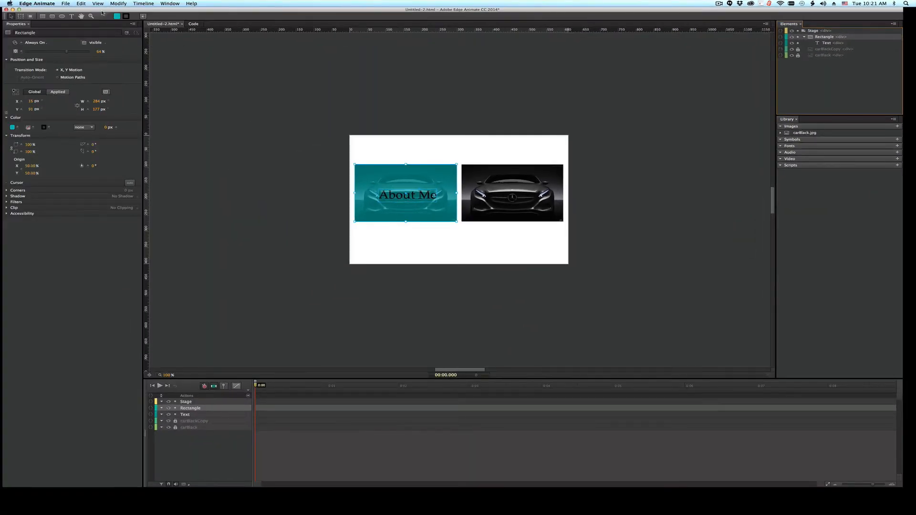
left_click(119, 3)
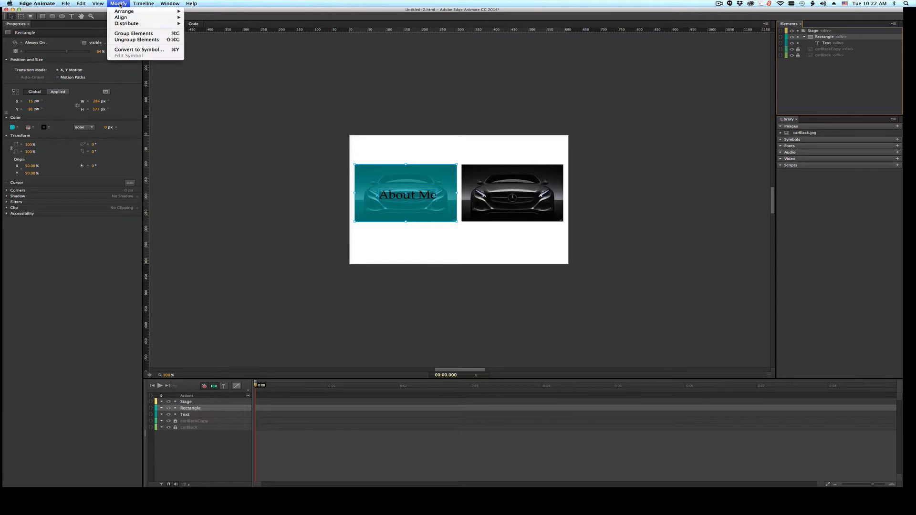
left_click(121, 50)
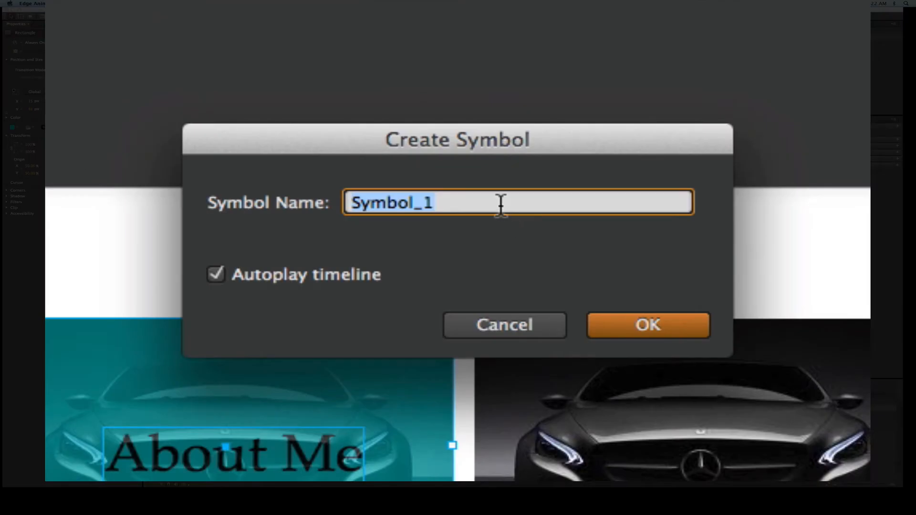
type("rollover")
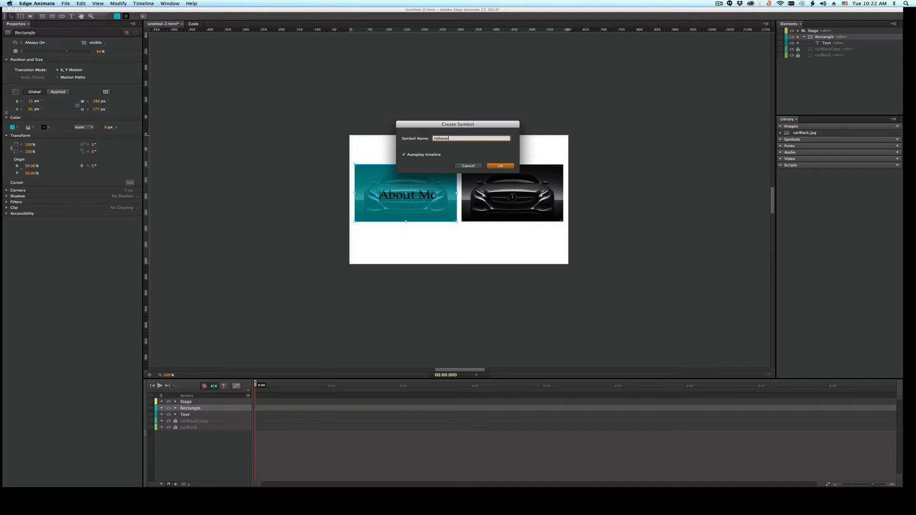
key("Return")
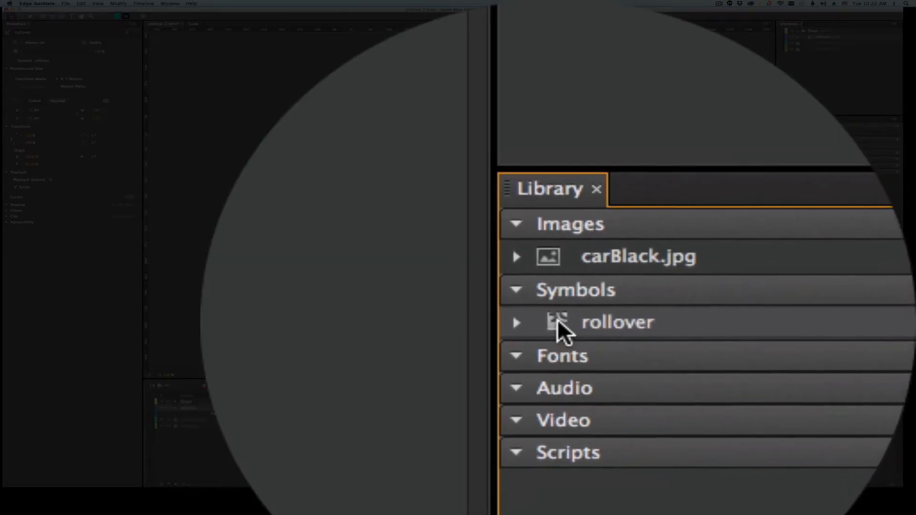
Step: Open the rollover symbol for editing and set its rectangle's opacity to 0% at the start of the timeline
double_click(558, 320)
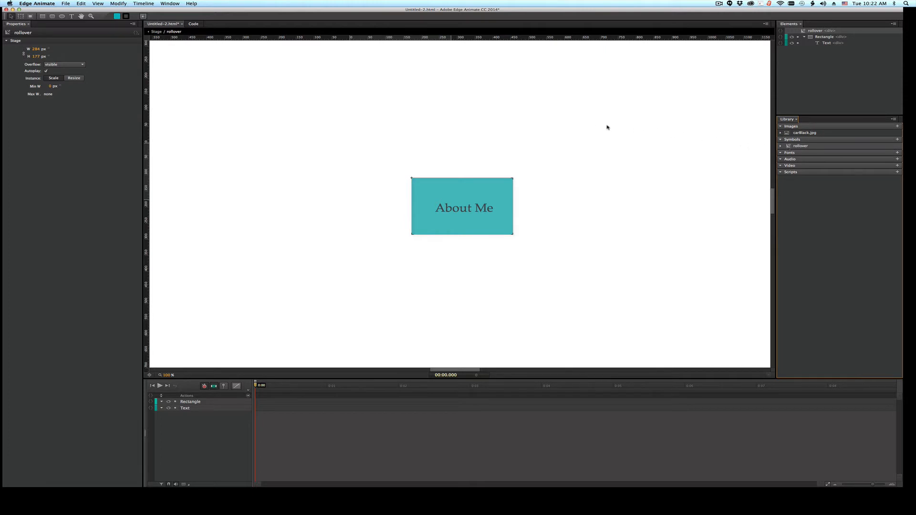
left_click(435, 191)
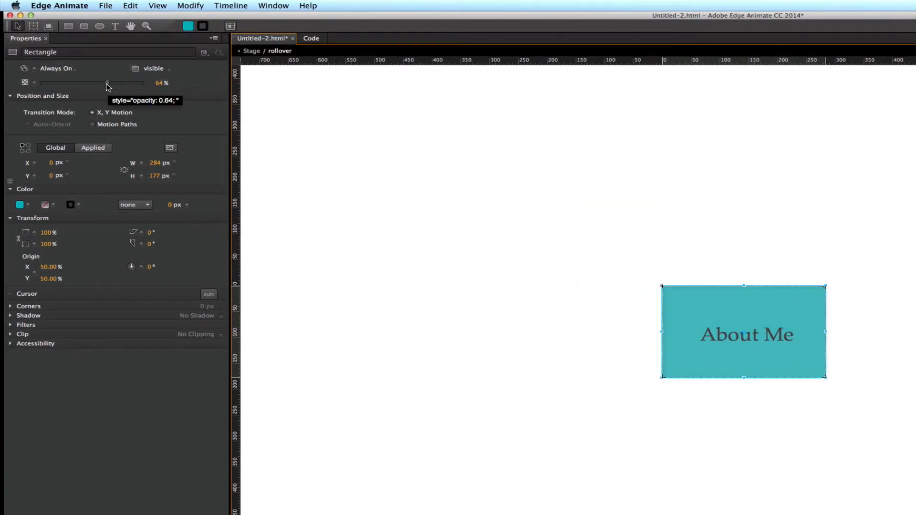
left_click_drag(108, 86, 37, 85)
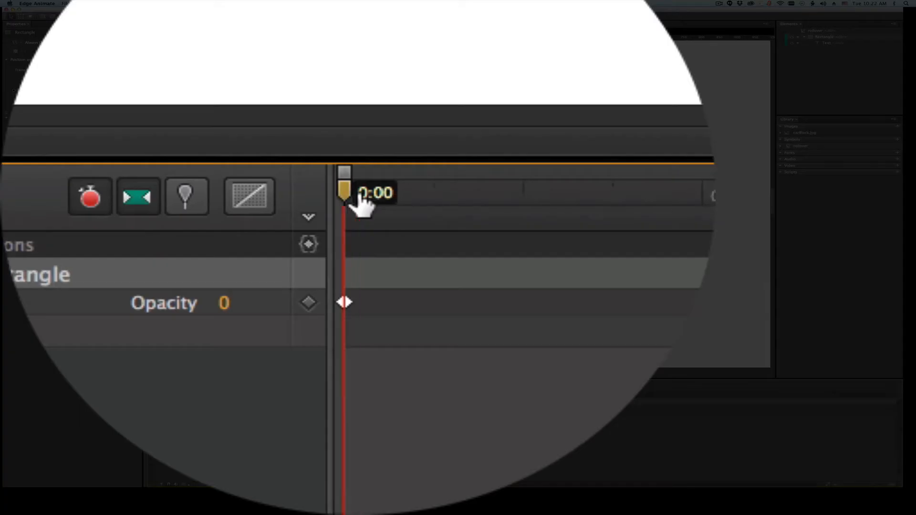
Step: Animate the rectangle's opacity to 100% at 0.25 seconds on the rollover symbol's timeline
left_click_drag(256, 386, 261, 386)
left_click_drag(361, 206, 389, 205)
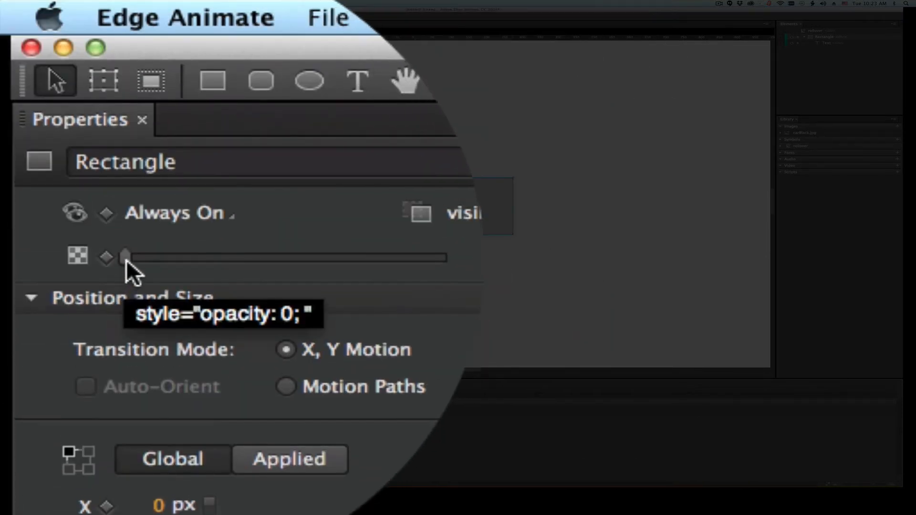
left_click_drag(357, 268, 522, 281)
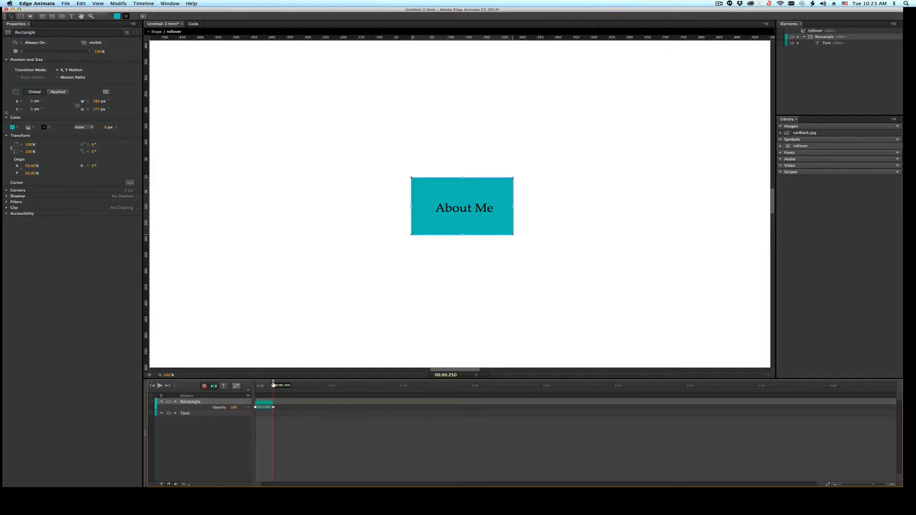
Step: Insert a trigger at 0 ms on the rollover symbol's timeline
left_click_drag(276, 387, 246, 386)
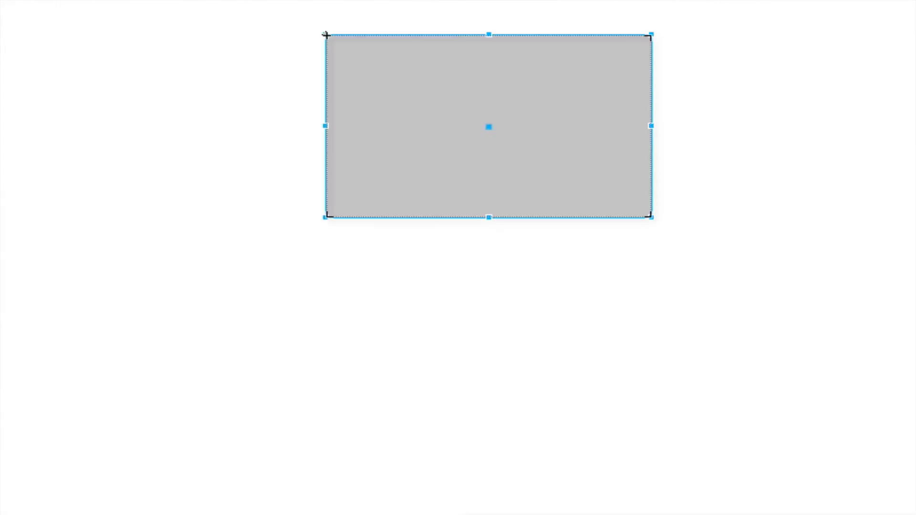
left_click(143, 3)
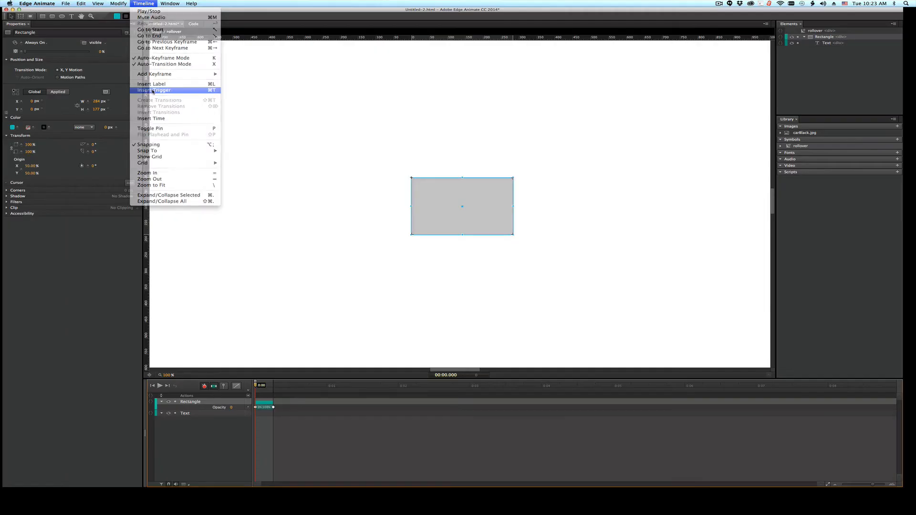
left_click(154, 288)
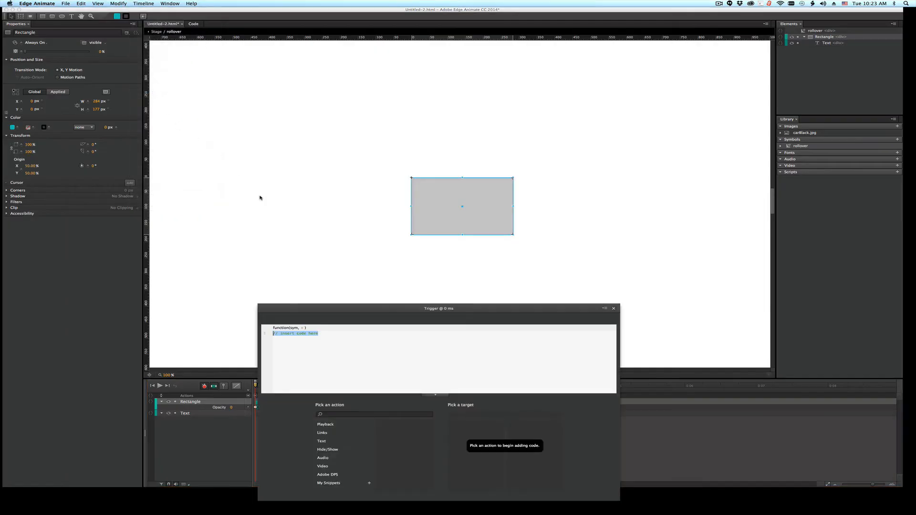
Step: Add a Stop playback action targeting the rollover symbol to the 0 ms trigger and close the trigger code
left_click_drag(335, 315, 336, 144)
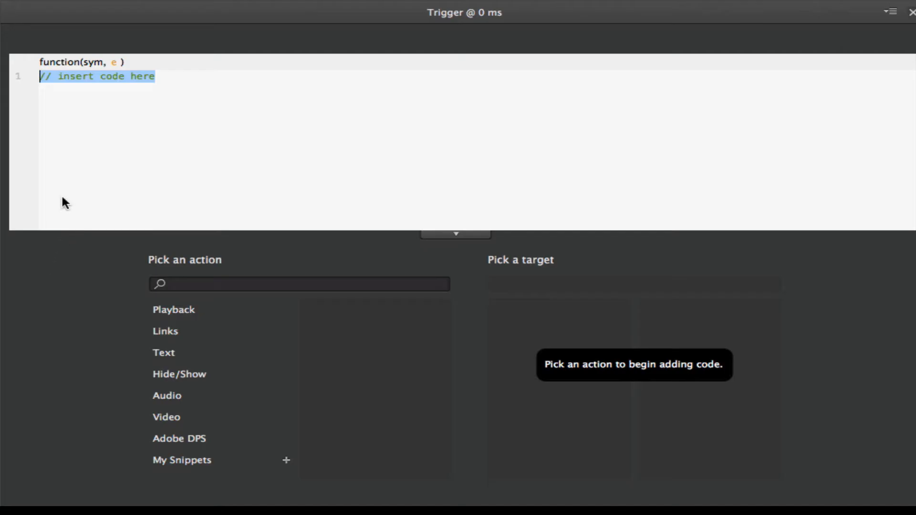
left_click(171, 309)
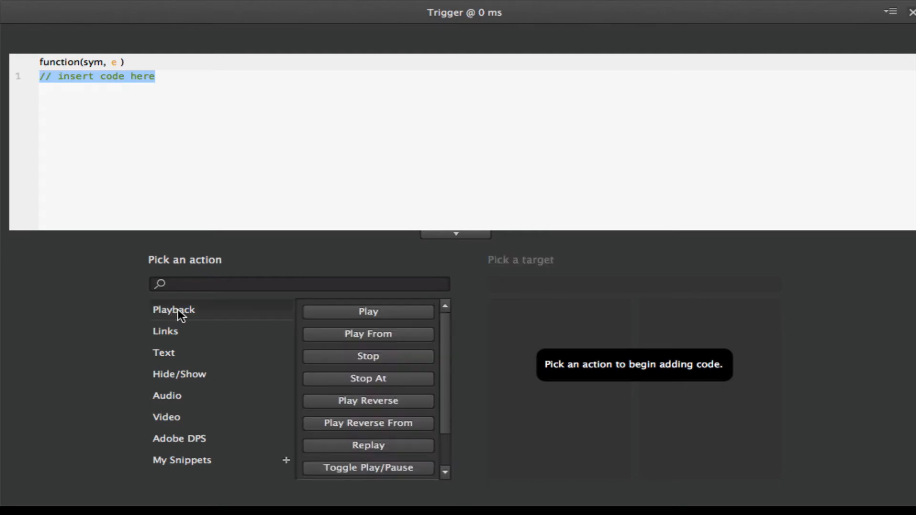
left_click(340, 356)
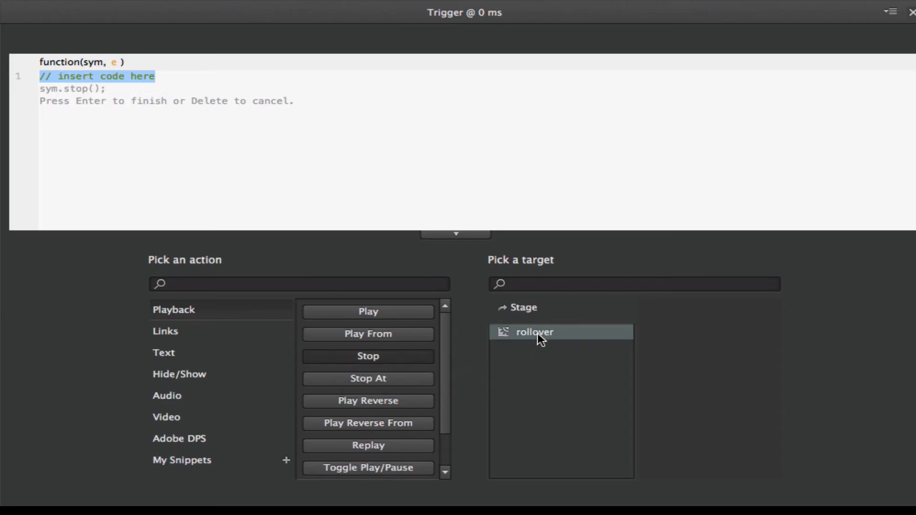
left_click(538, 334)
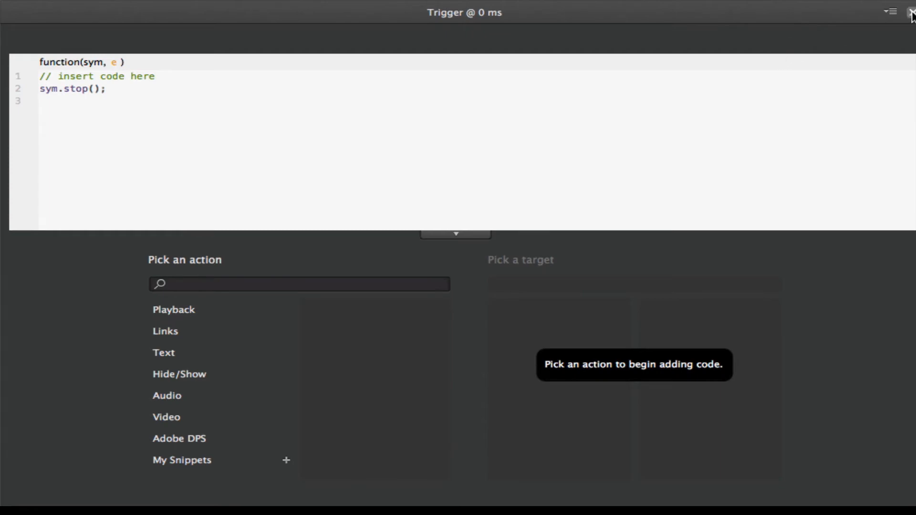
left_click(911, 13)
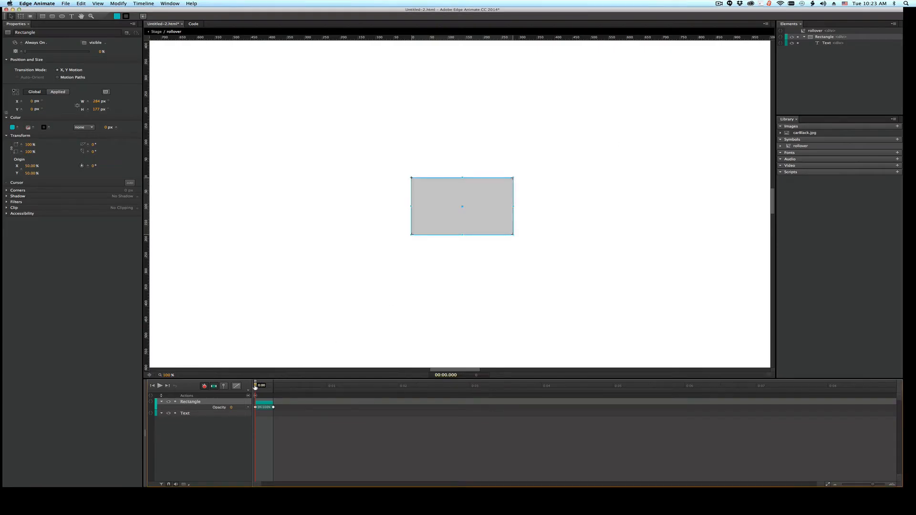
mouse_move(255, 386)
left_mouse_down()
mouse_move(277, 387)
mouse_move(250, 388)
left_mouse_up()
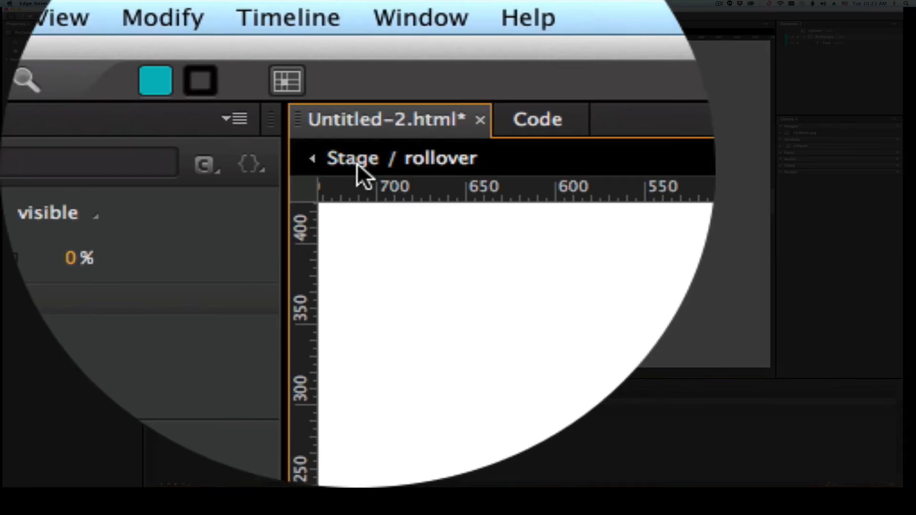
Step: Return from the rollover symbol to the main Stage and preview the composition in the browser
left_click(357, 162)
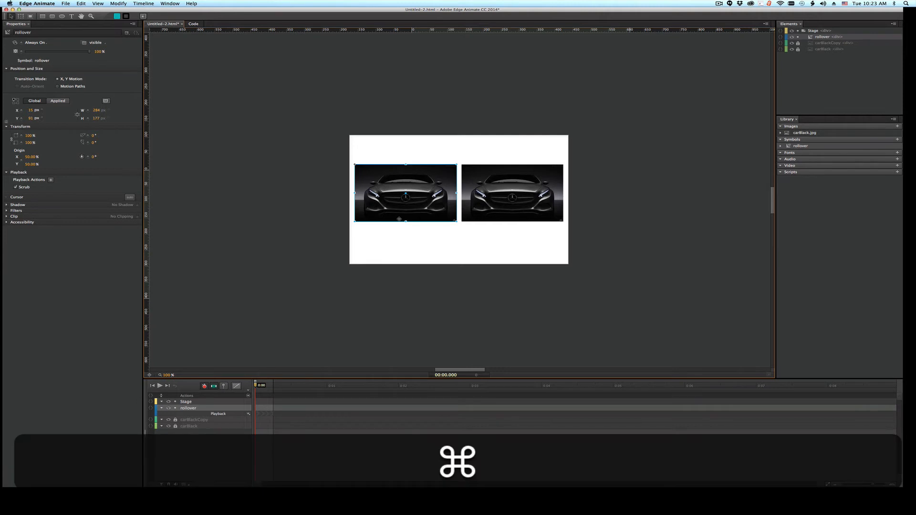
key("super+Return")
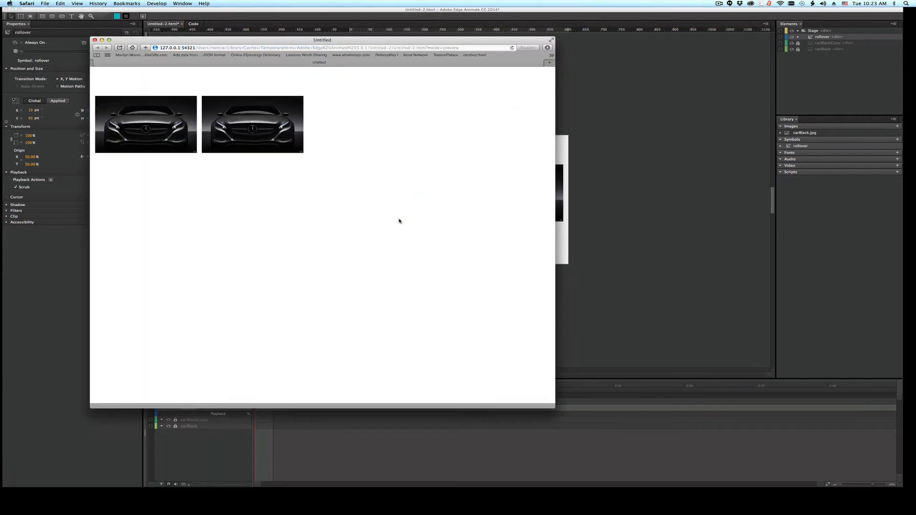
left_click(662, 239)
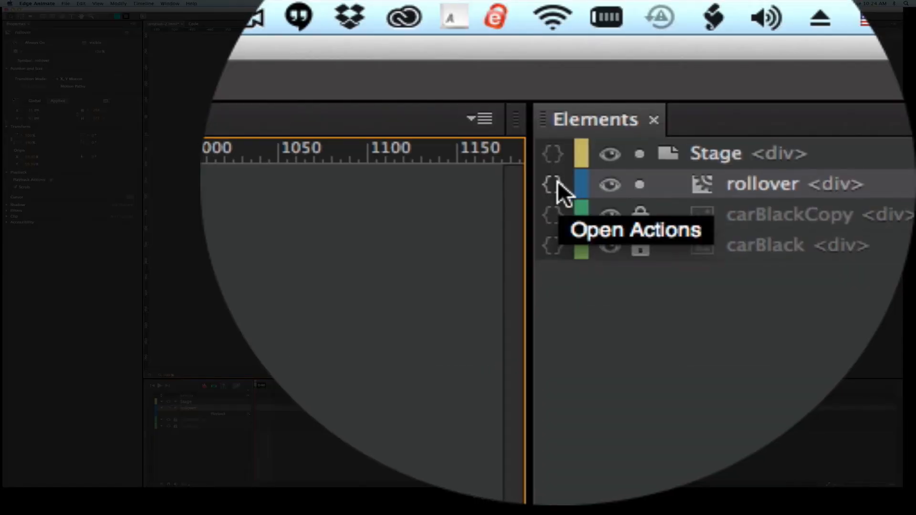
Step: Open the actions of the rollover element on the Stage and add a mouseenter event
left_click(557, 182)
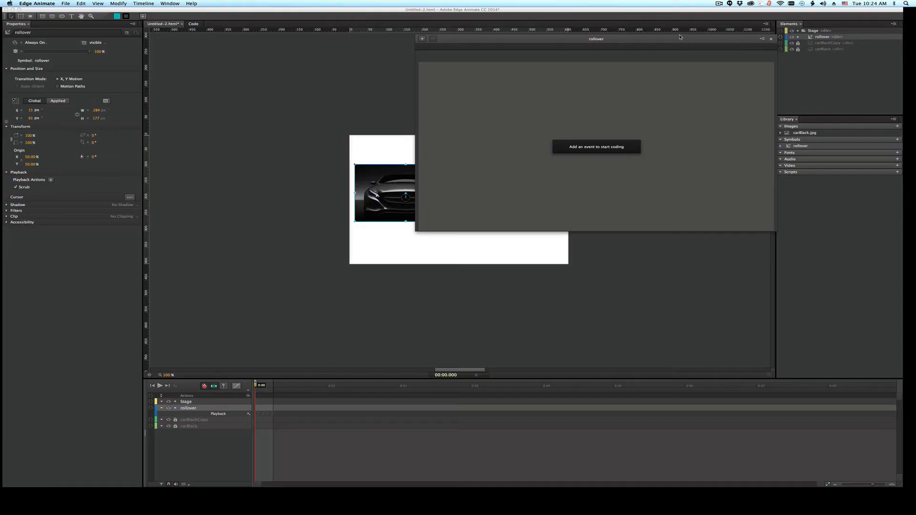
left_click_drag(669, 51, 624, 137)
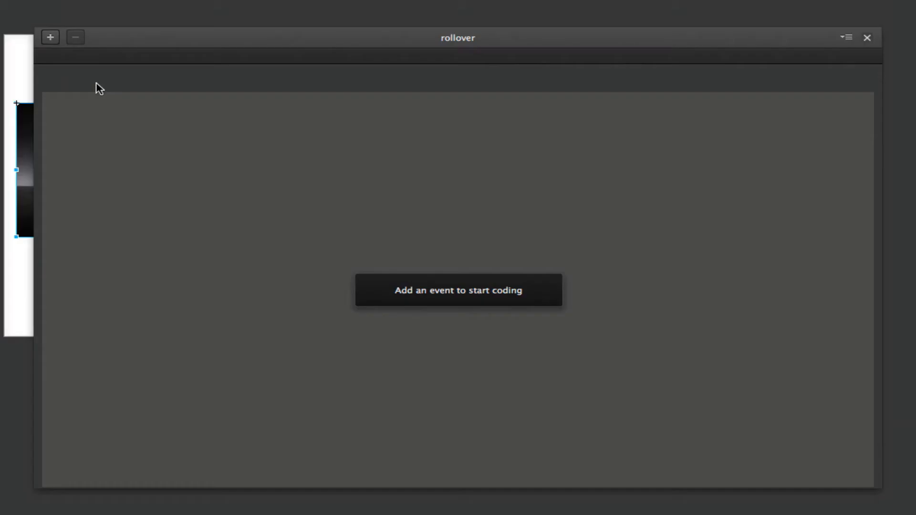
left_click(370, 137)
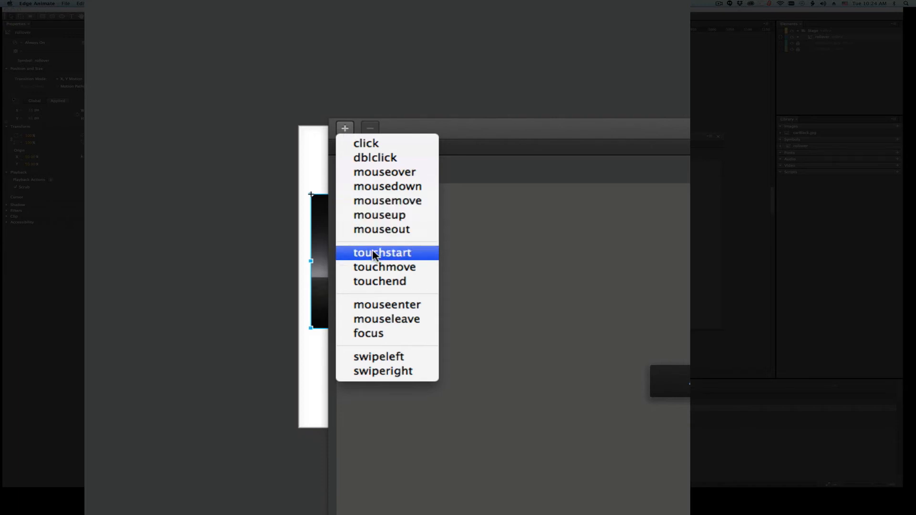
left_click(383, 309)
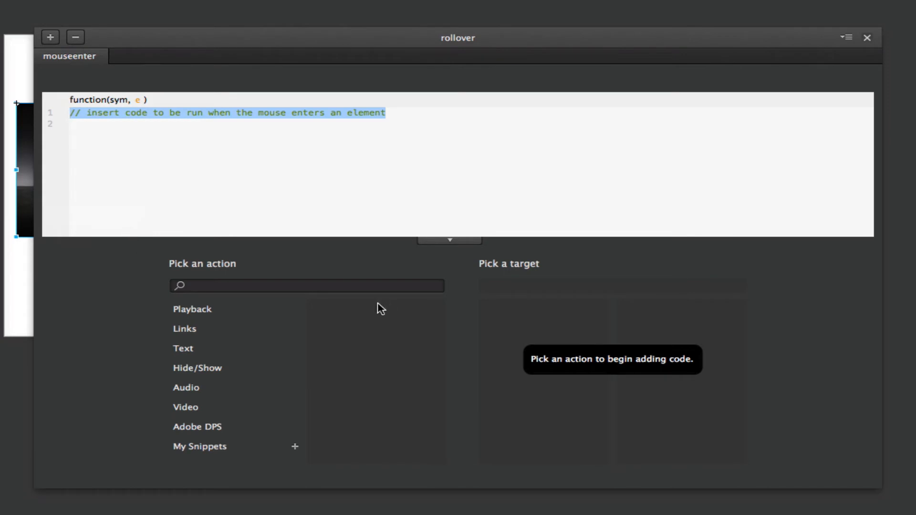
Step: Make the mouseenter event play the Stage's rollover symbol and test the hover effect in the browser
left_click(193, 313)
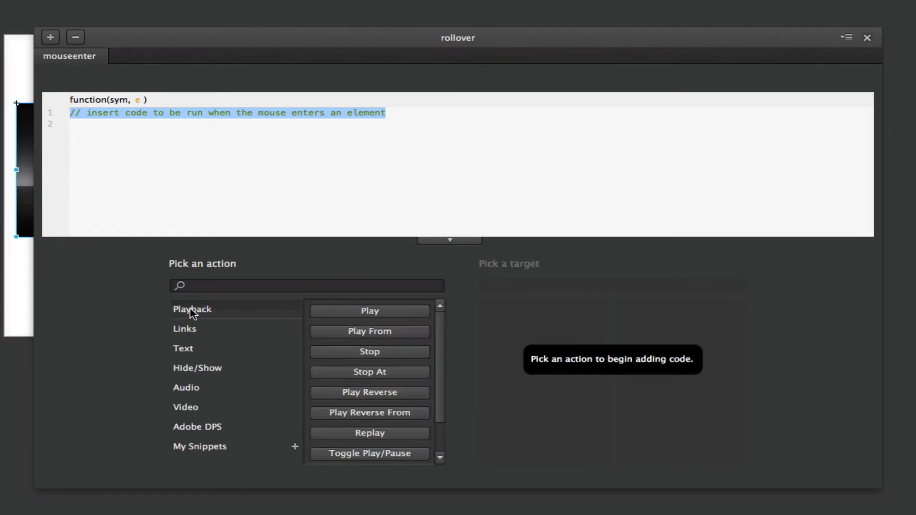
left_click(333, 314)
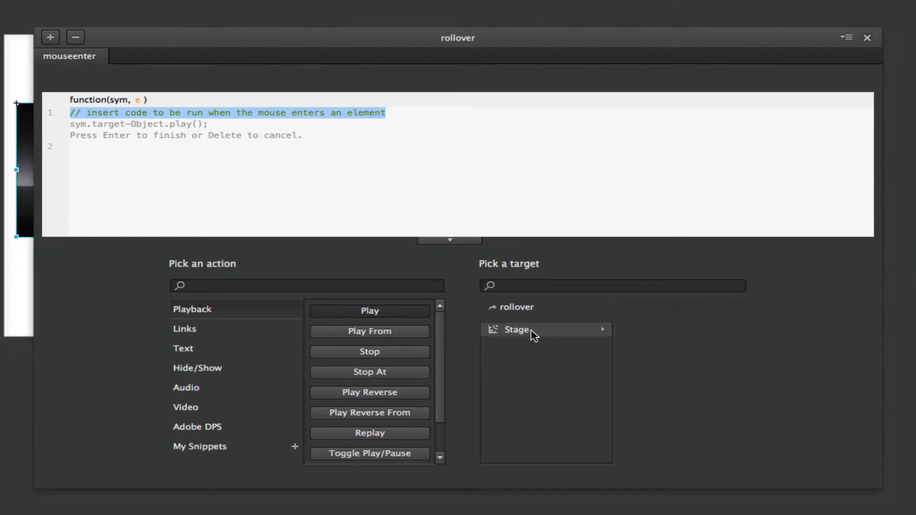
left_click(525, 330)
left_click(666, 308)
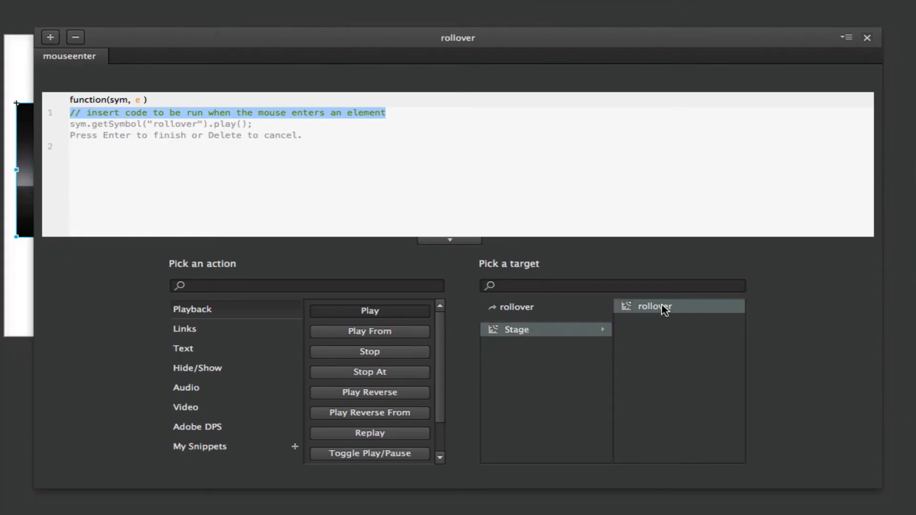
key("Return")
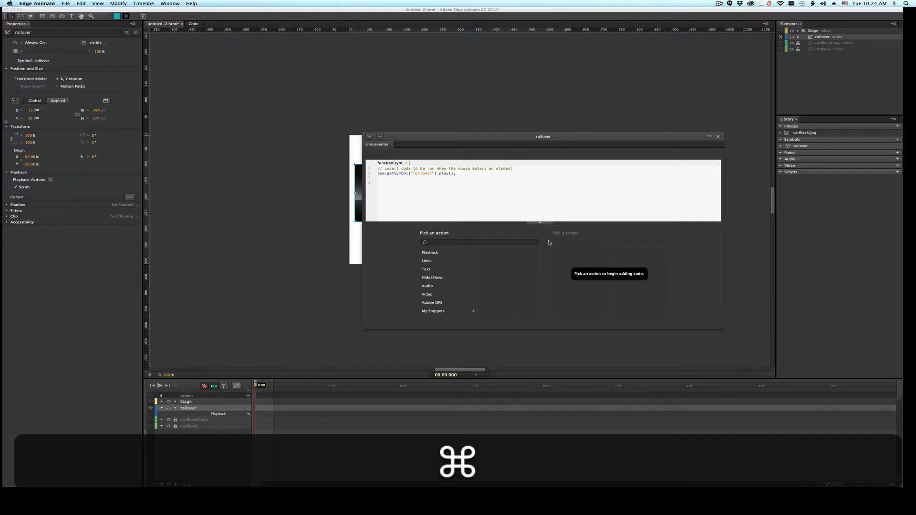
key("super+Return")
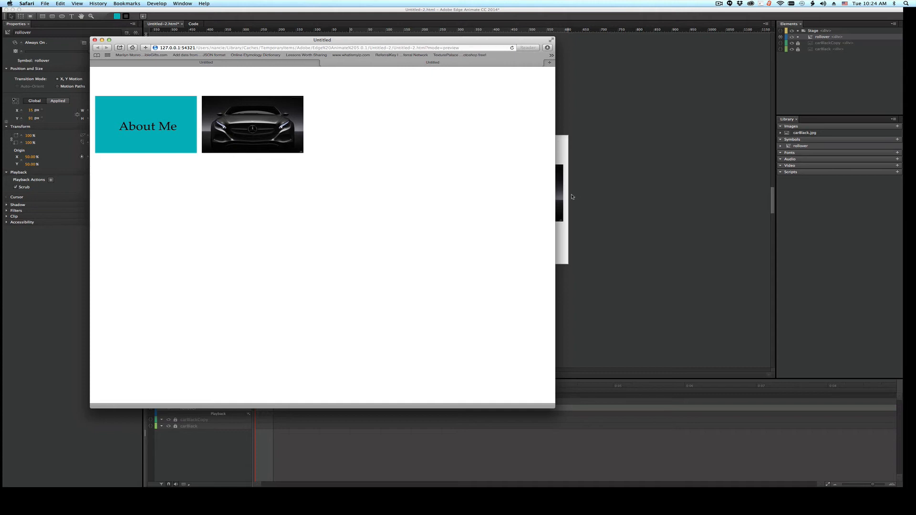
left_click(564, 222)
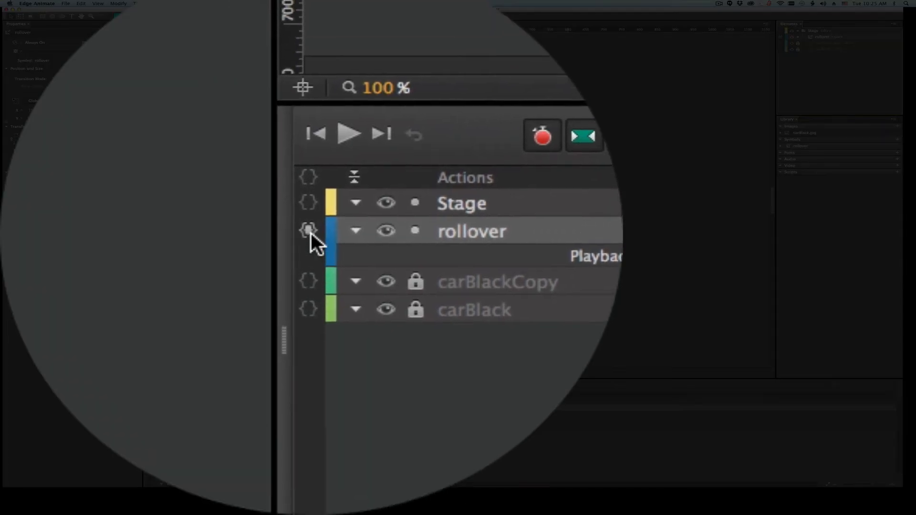
Step: Reopen the rollover element's actions and add a mouseleave event
left_click(151, 408)
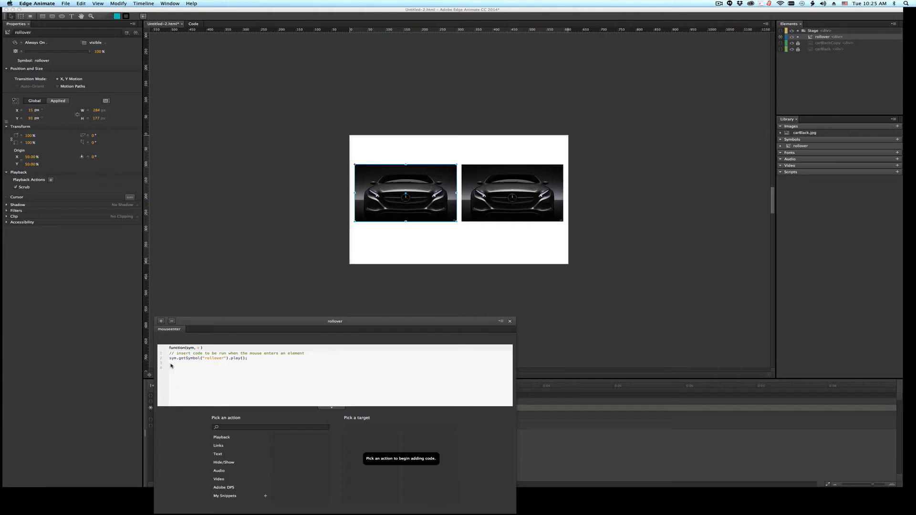
left_click(161, 322)
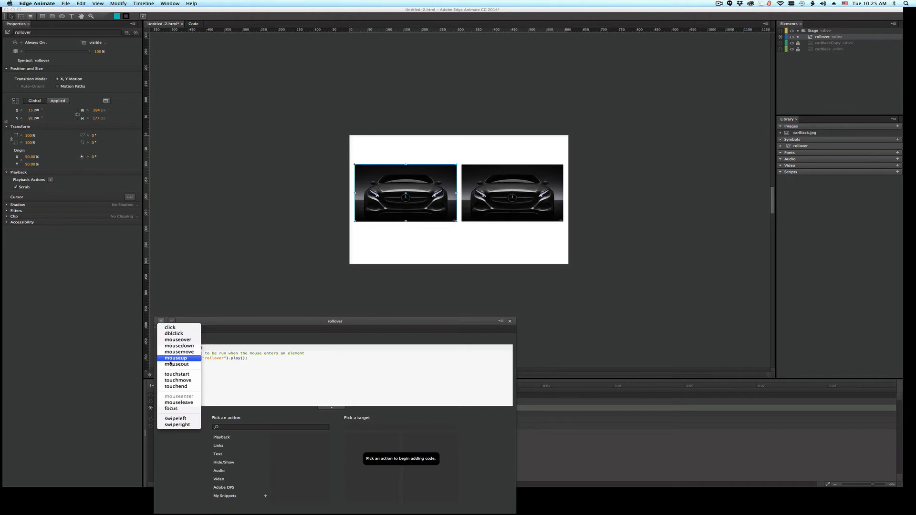
left_click(175, 404)
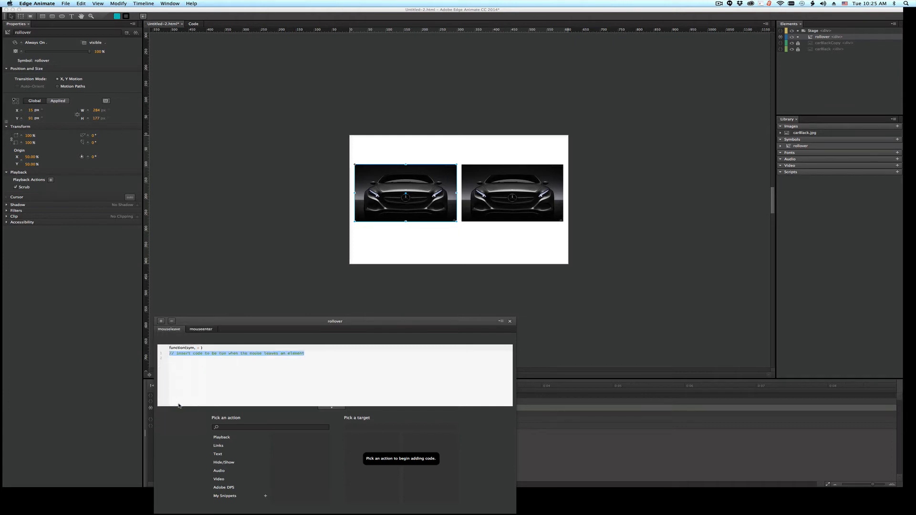
Step: Give the mouseleave event a Play Reverse action targeting the Stage's rollover symbol and close the actions
left_click(222, 437)
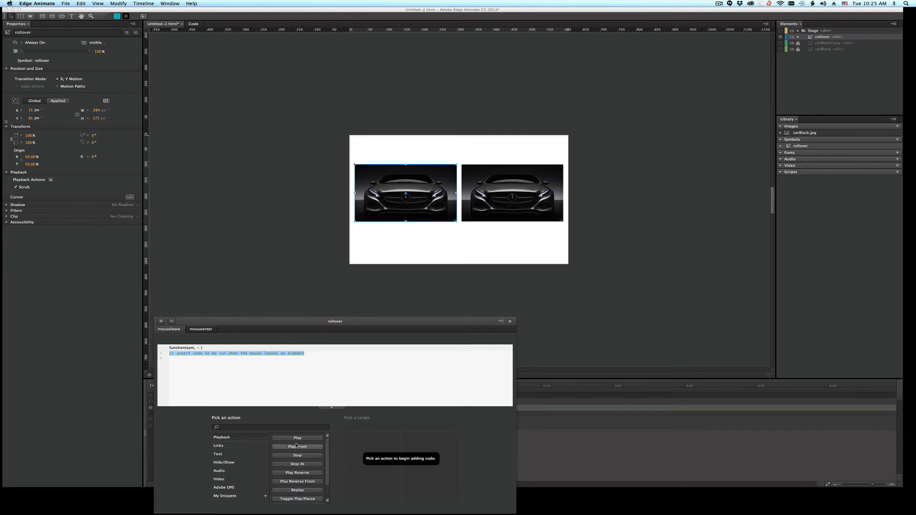
left_click(297, 473)
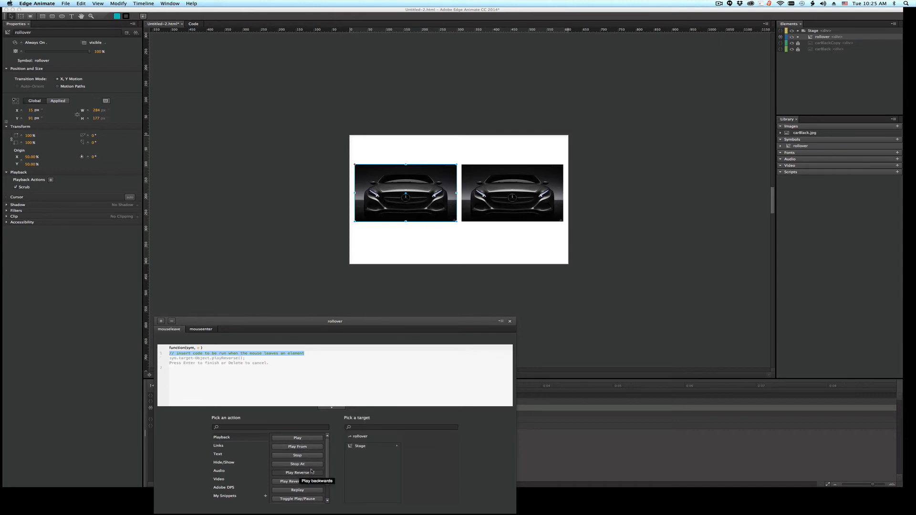
left_click(356, 447)
left_click(416, 436)
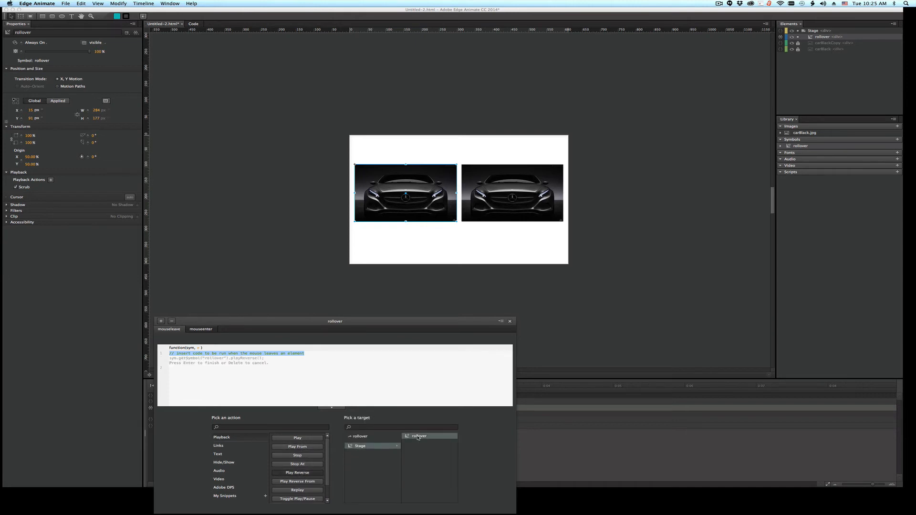
key("Return")
left_click(510, 322)
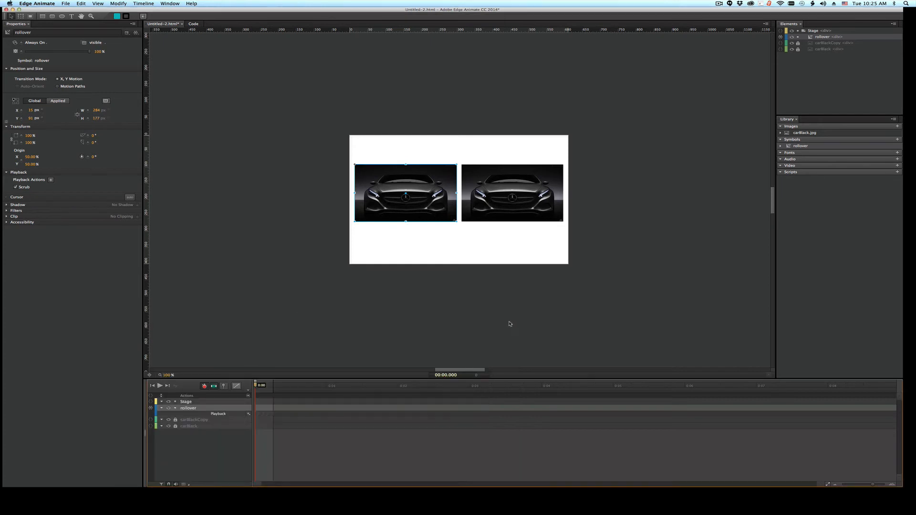
Step: Preview the composition in the browser and test the rollover by moving onto and off the first car image
key("super+Return")
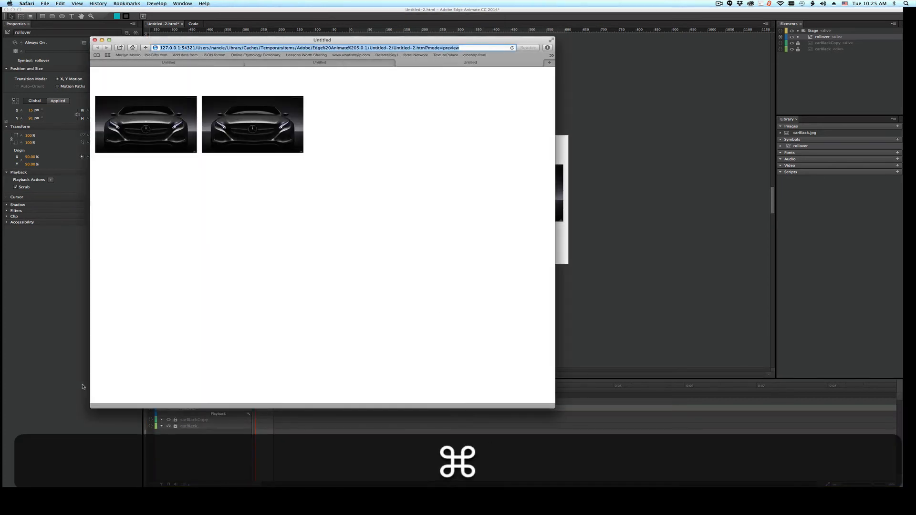
mouse_move(164, 127)
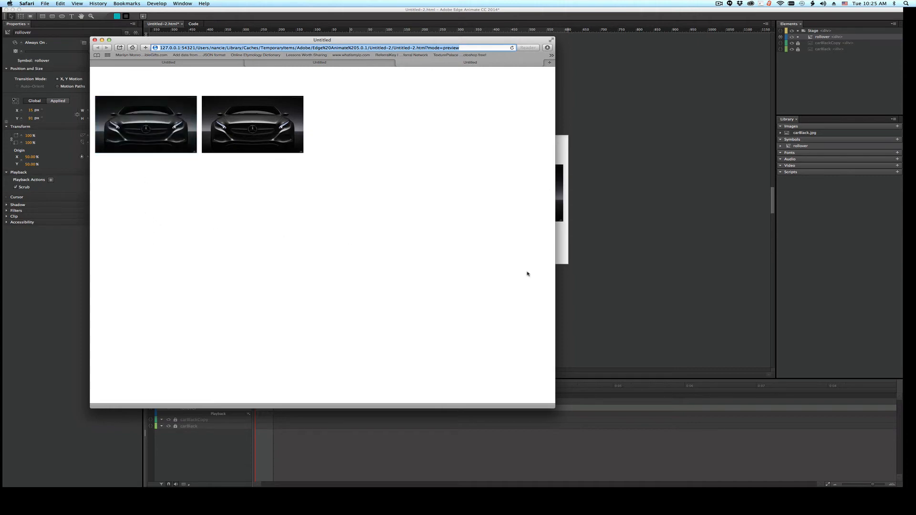
left_click(649, 283)
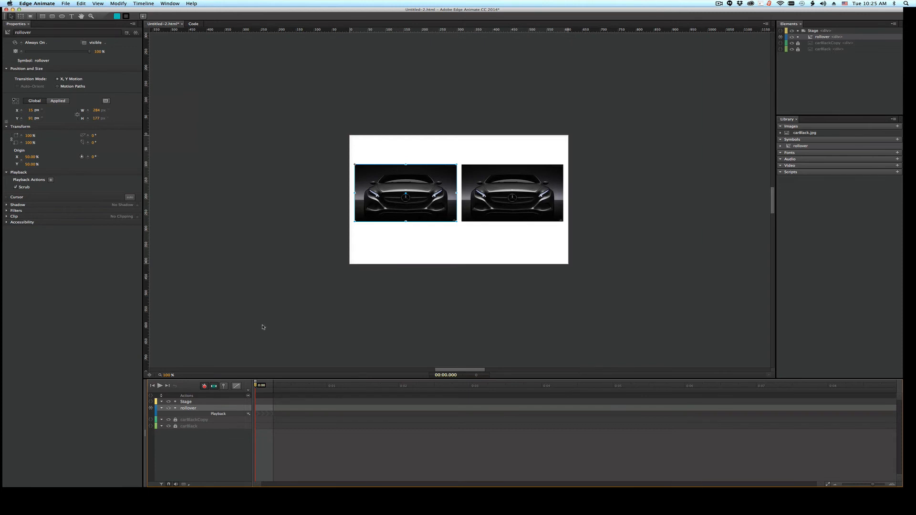
Step: Add a click event to the rollover element with the Link in New Window action
left_click(151, 409)
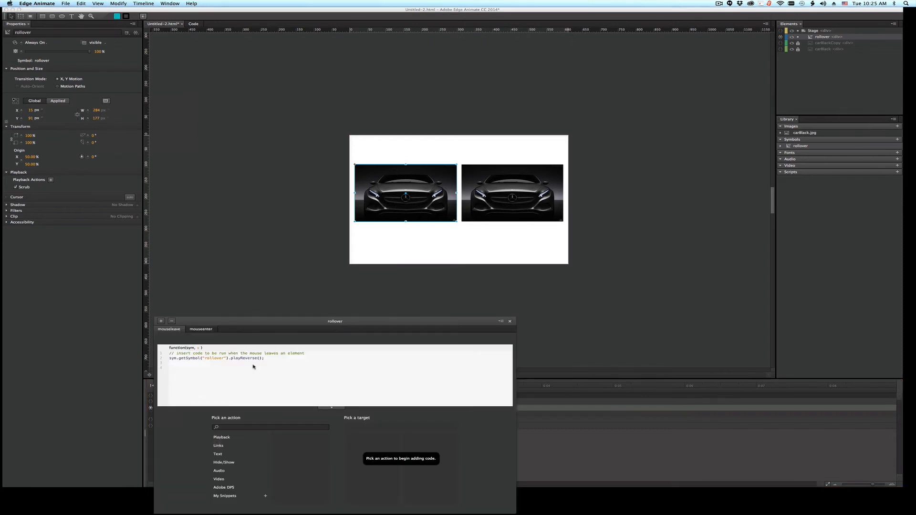
left_click_drag(296, 324, 378, 123)
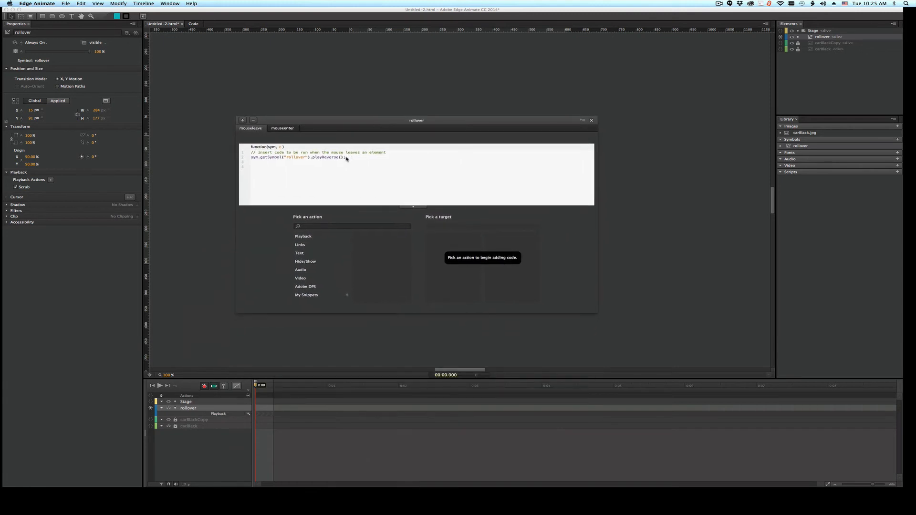
left_click(243, 120)
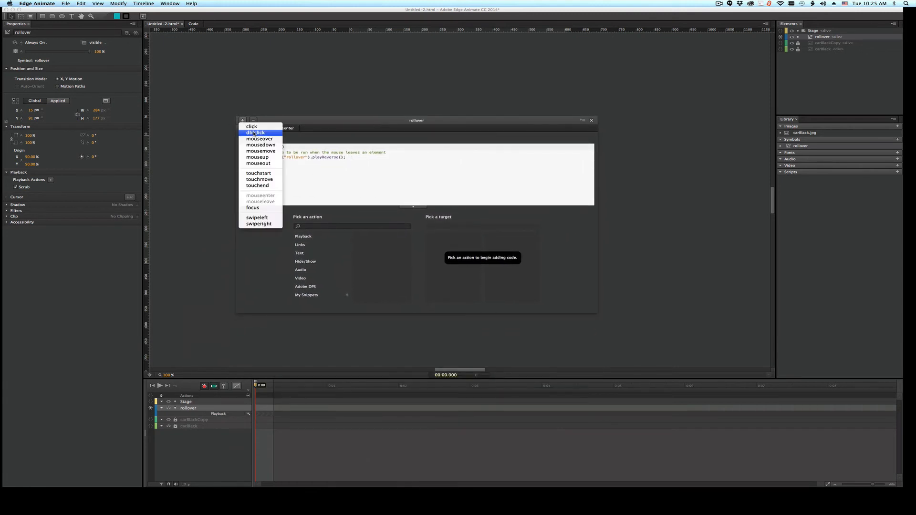
left_click(252, 127)
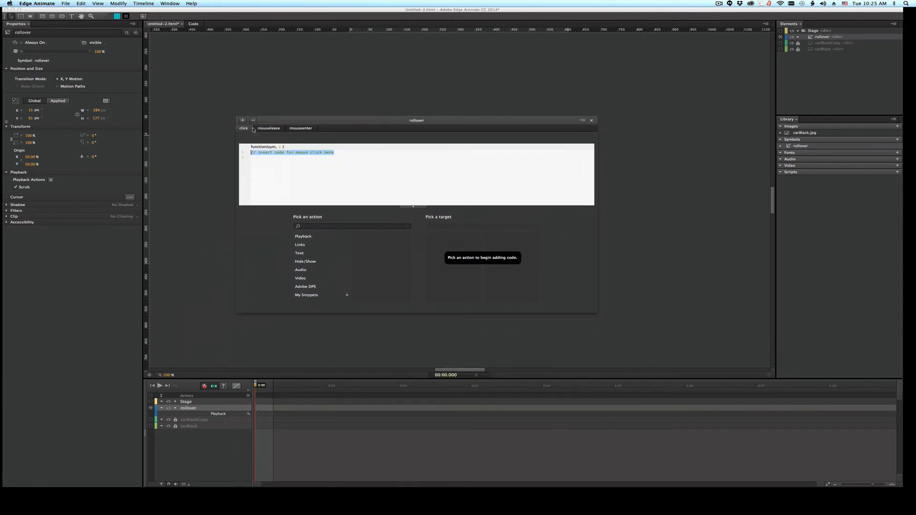
left_click(300, 245)
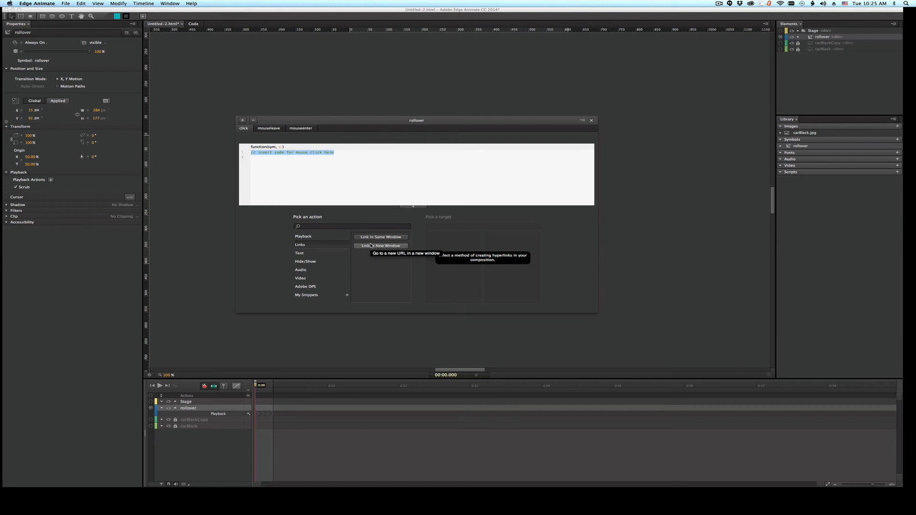
left_click(374, 246)
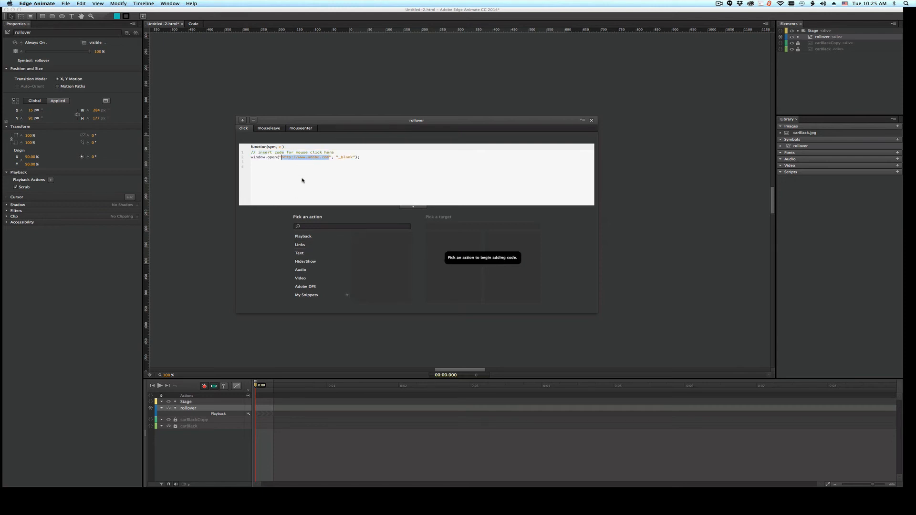
Step: Preview the composition in the browser, test the link on the "About Me" overlay, and return to Edge Animate
left_click(302, 181)
key("super+Return")
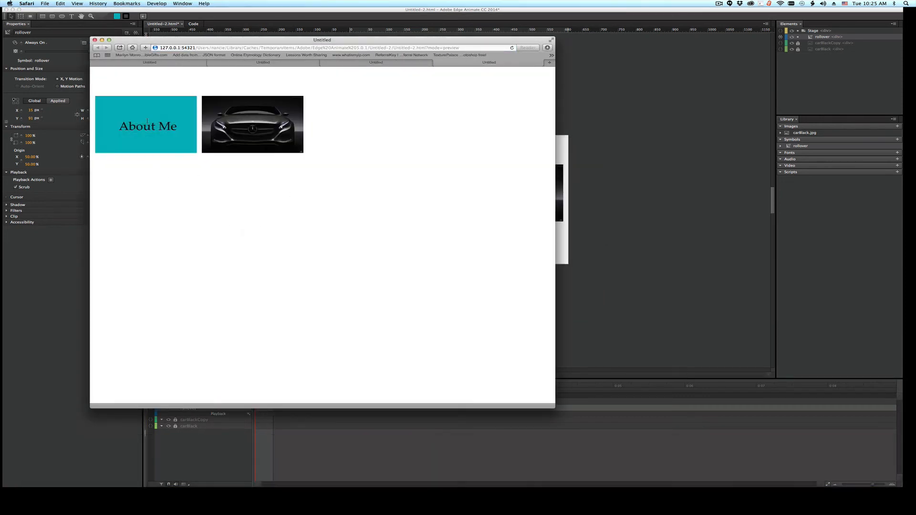
left_click(147, 122)
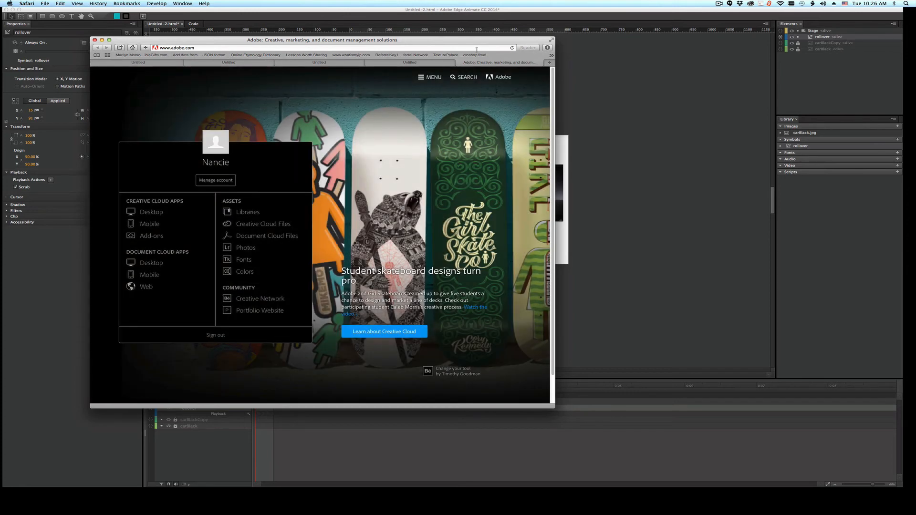
left_click(461, 63)
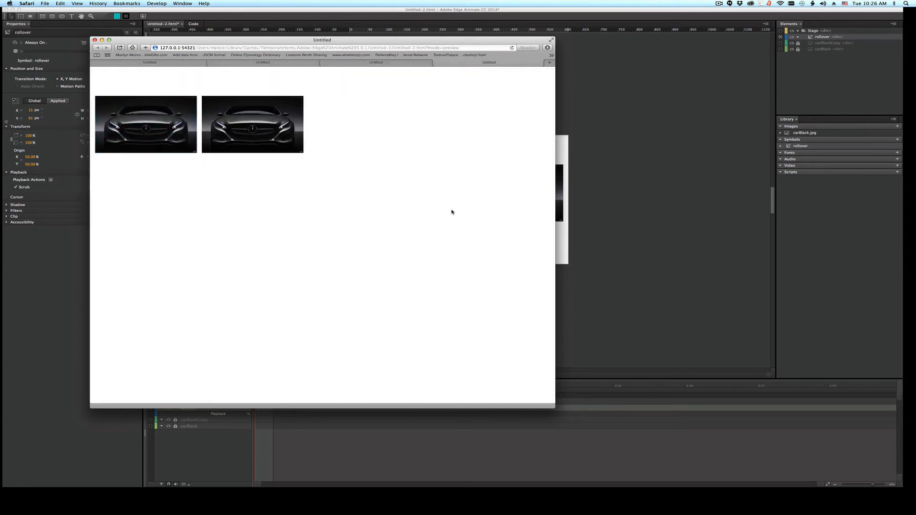
left_click(667, 238)
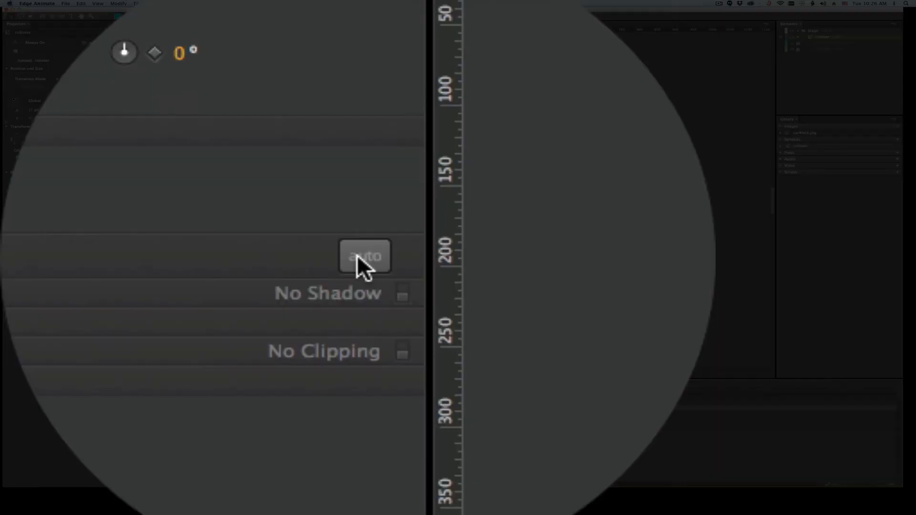
Step: Set the rollover element's cursor to the pointer hand
left_click(128, 197)
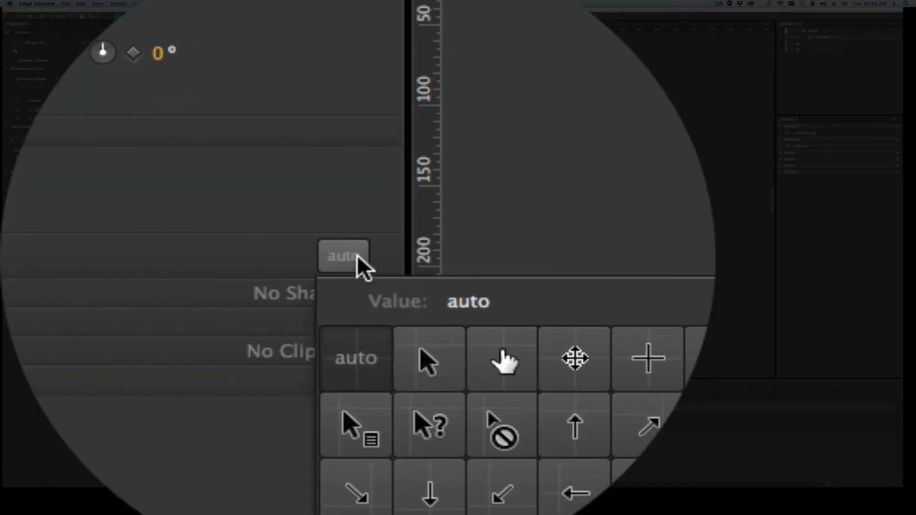
left_click(524, 361)
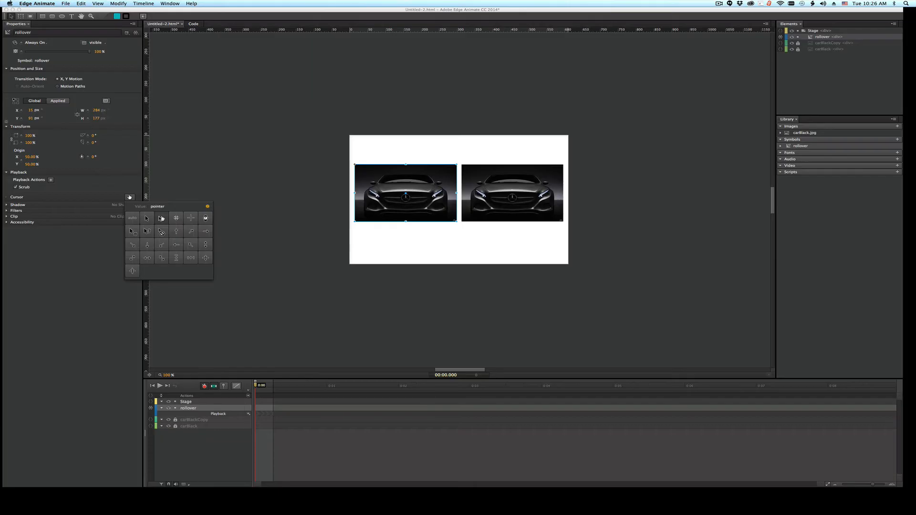
left_click(261, 180)
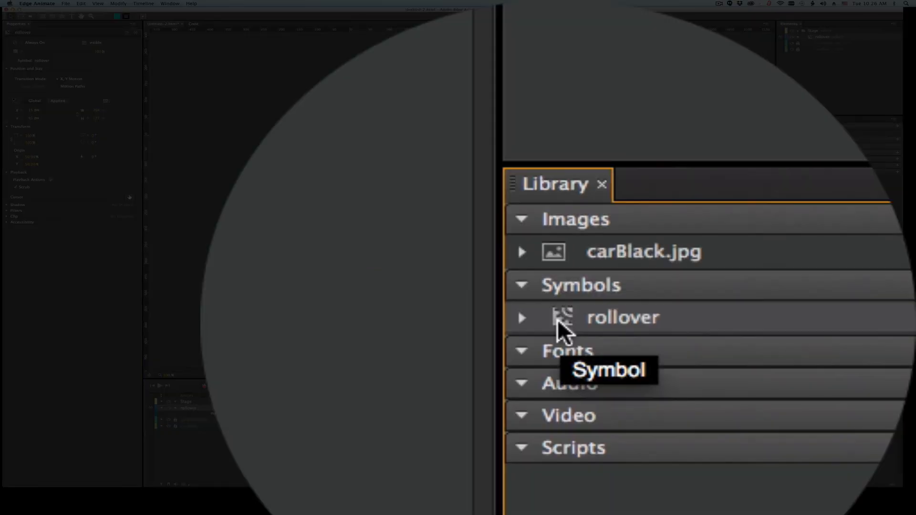
Step: Duplicate the rollover symbol in the library and place the copy exactly over the second car image
right_click(558, 321)
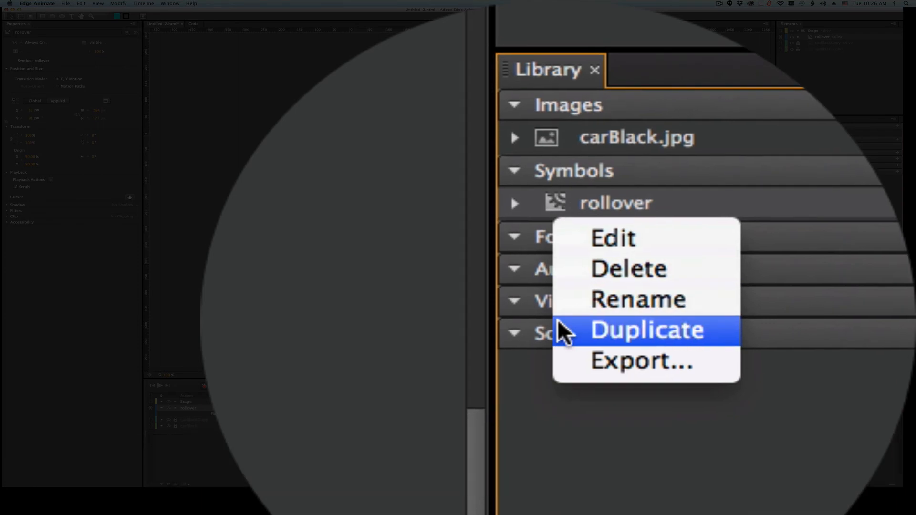
left_click(558, 321)
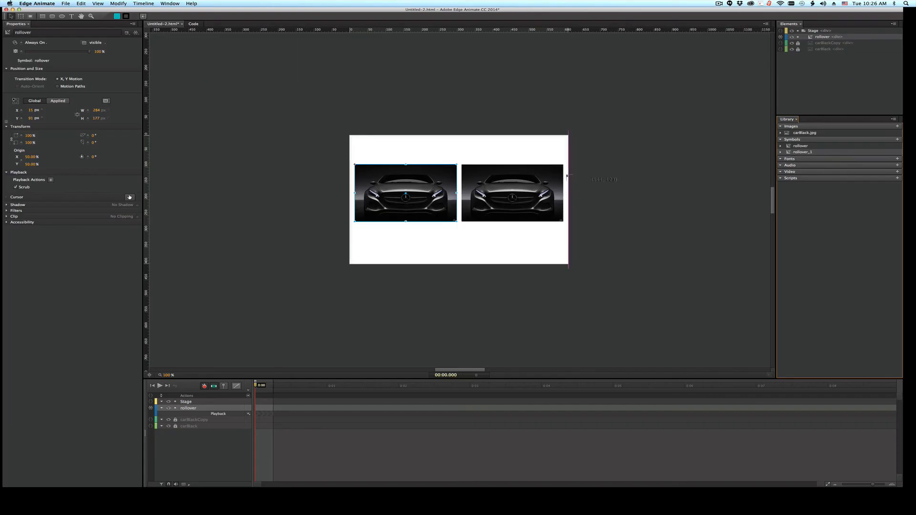
left_click_drag(568, 177, 463, 166)
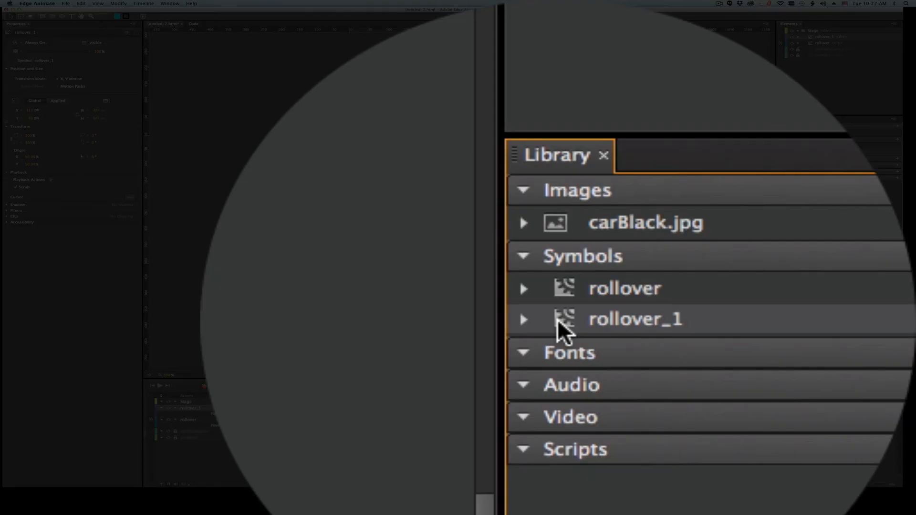
Step: Open the rollover_1 symbol for editing and change its "About Me" text to "Media" at 0.250 s
double_click(559, 322)
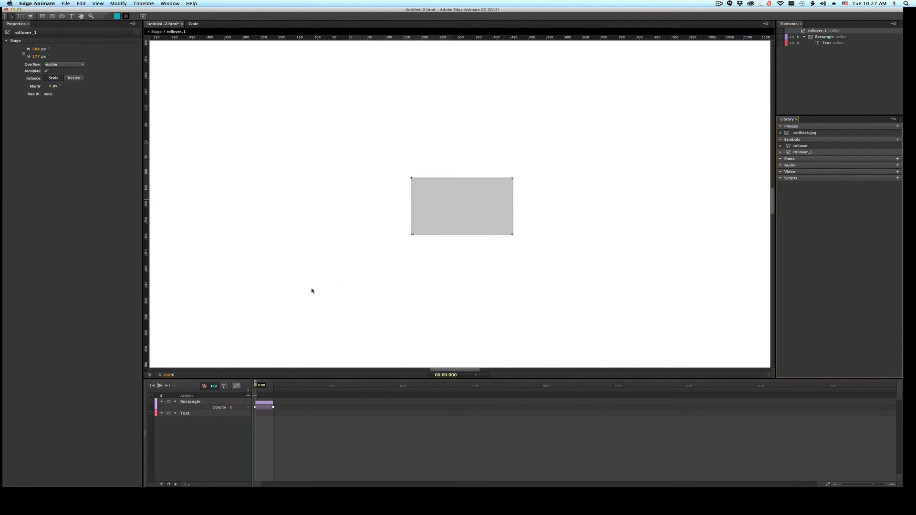
left_click_drag(257, 386, 274, 386)
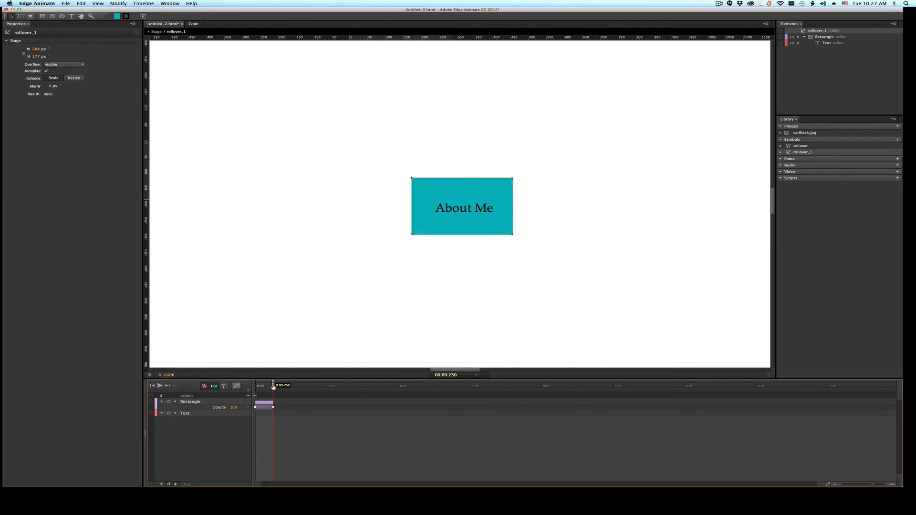
left_click(455, 210)
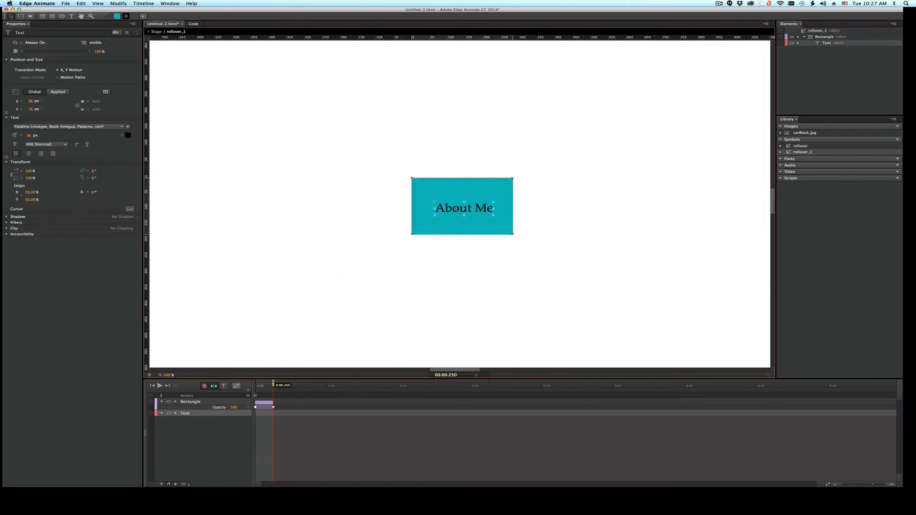
double_click(455, 209)
left_click(383, 201)
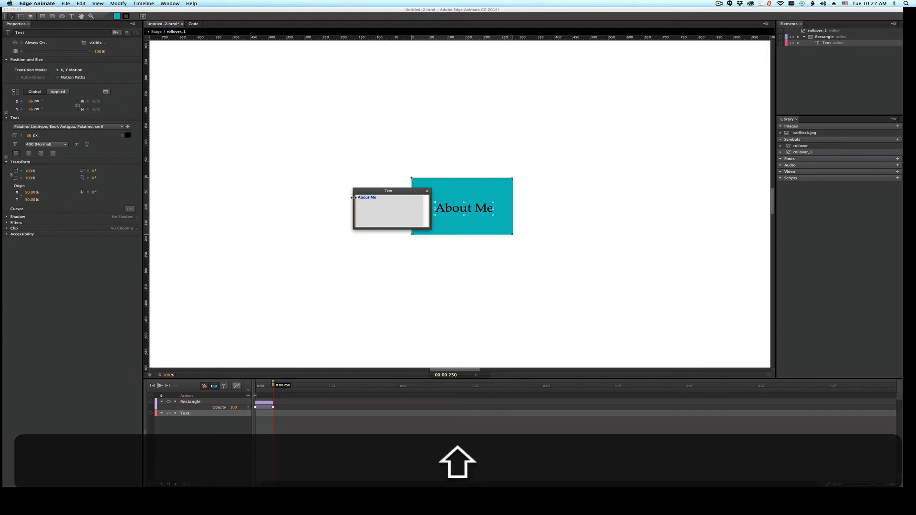
type("Media")
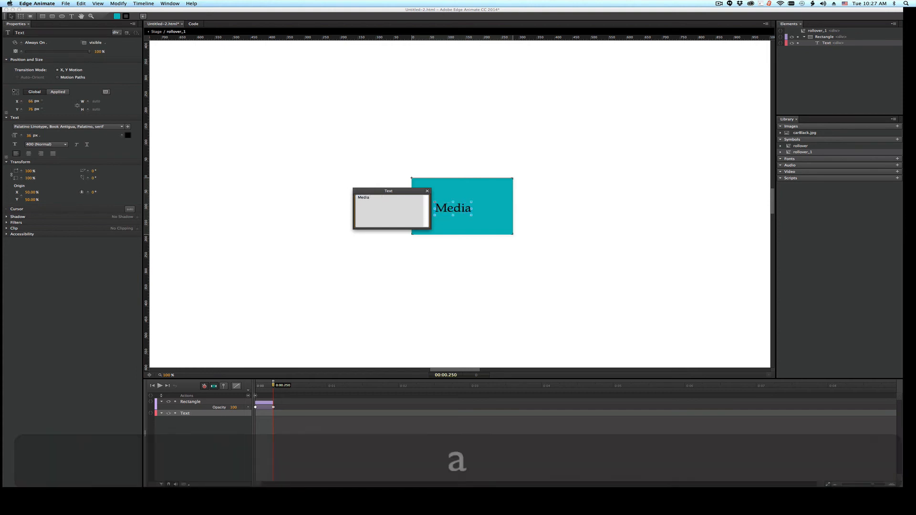
left_click(300, 260)
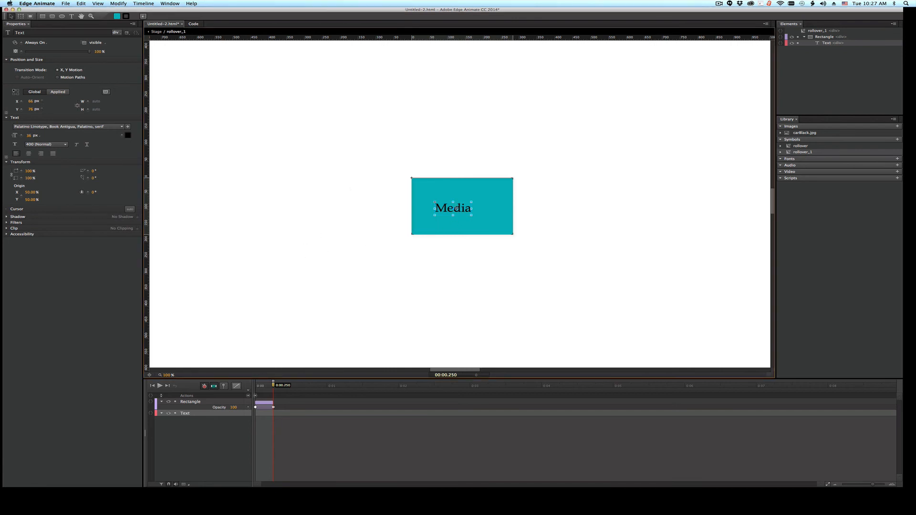
Step: Centre the "Media" text on the teal rectangle, move the playhead back to 0:00 and return to the Stage
left_click_drag(457, 208, 465, 207)
left_click(591, 230)
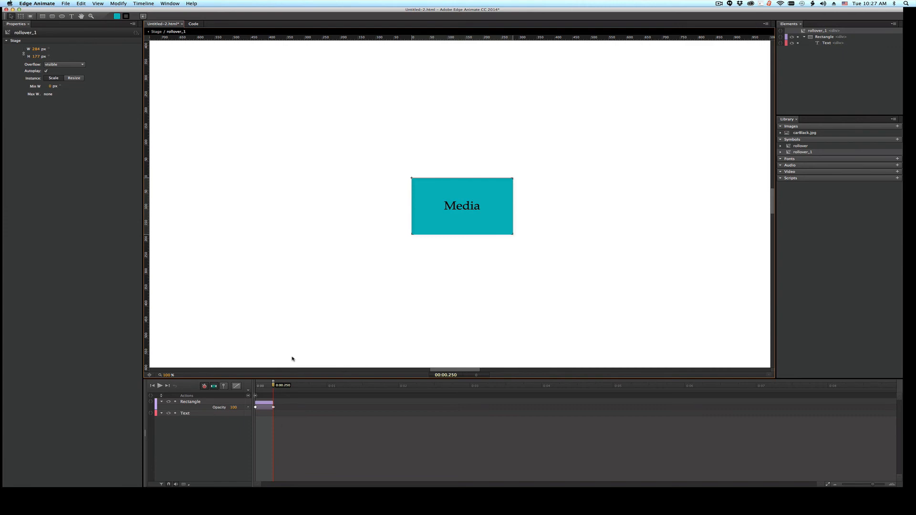
left_click_drag(273, 386, 265, 385)
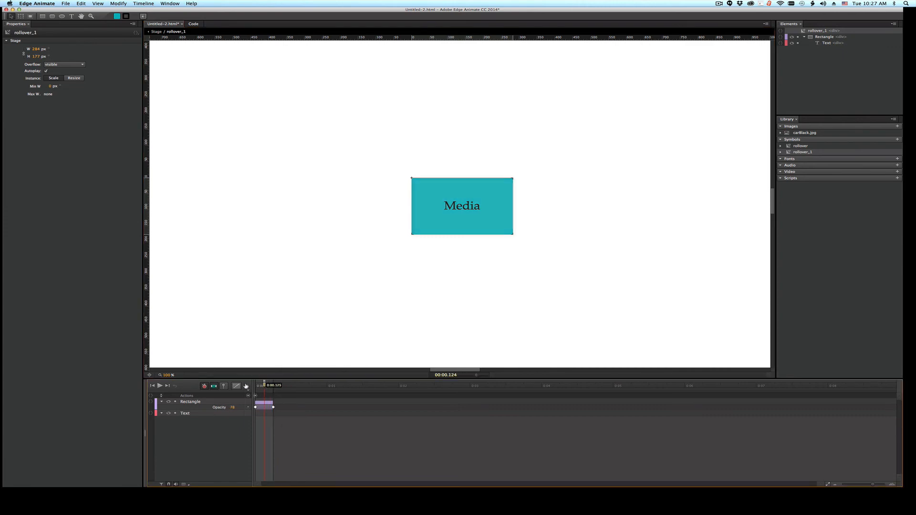
key("space")
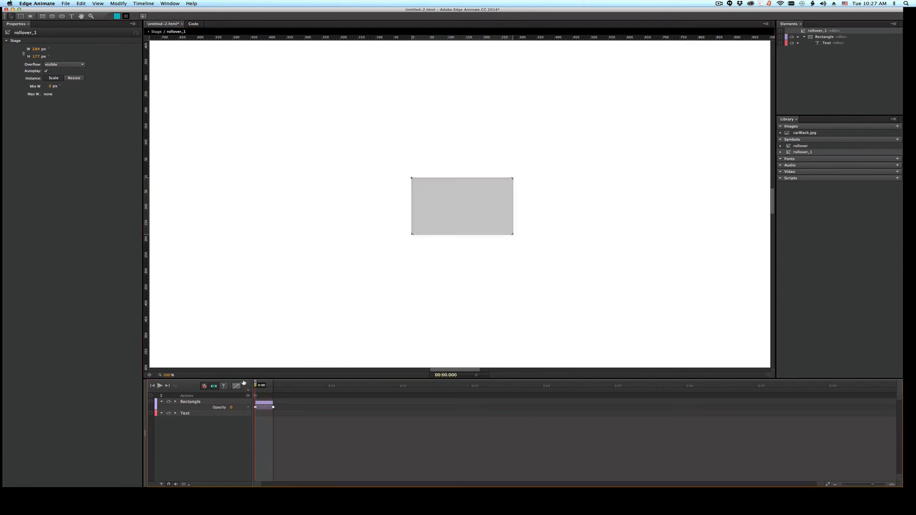
left_click(156, 32)
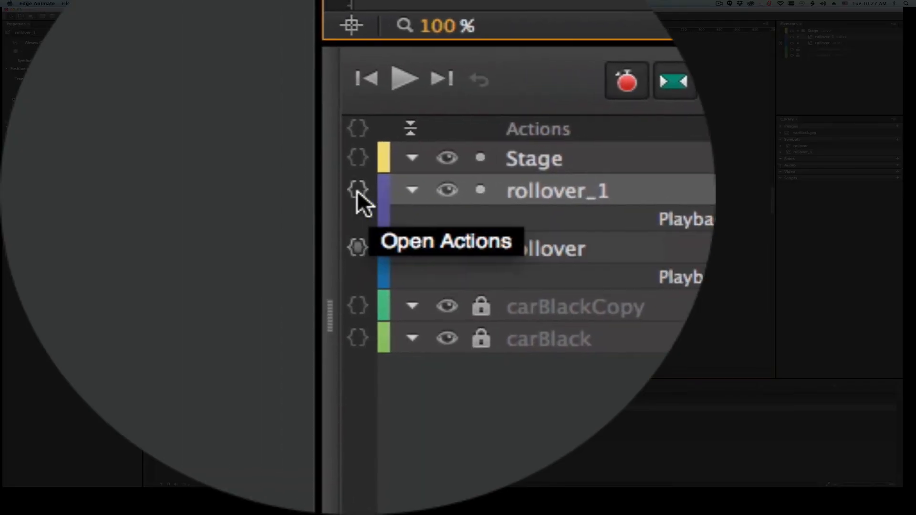
Step: Open the actions of the rollover_1 element on the Stage and add a mouseenter event
left_click(357, 190)
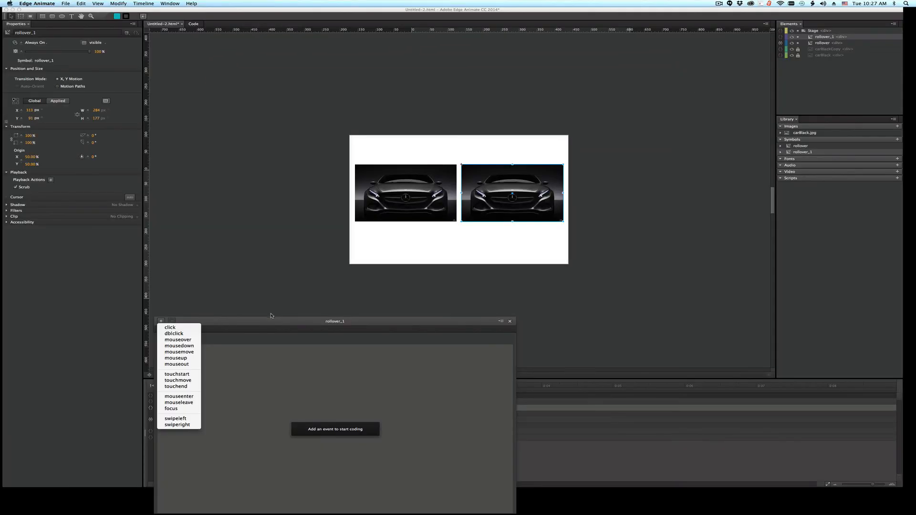
left_click(270, 322)
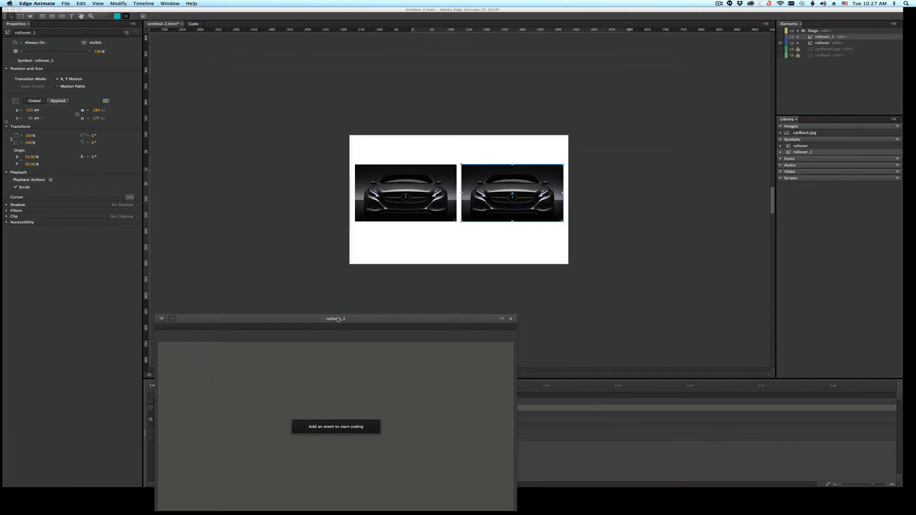
left_click_drag(336, 323, 469, 115)
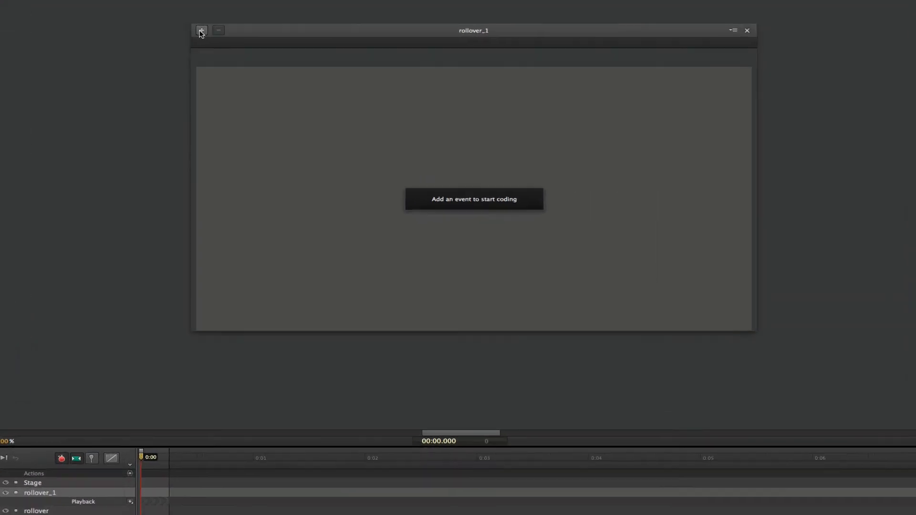
left_click(294, 112)
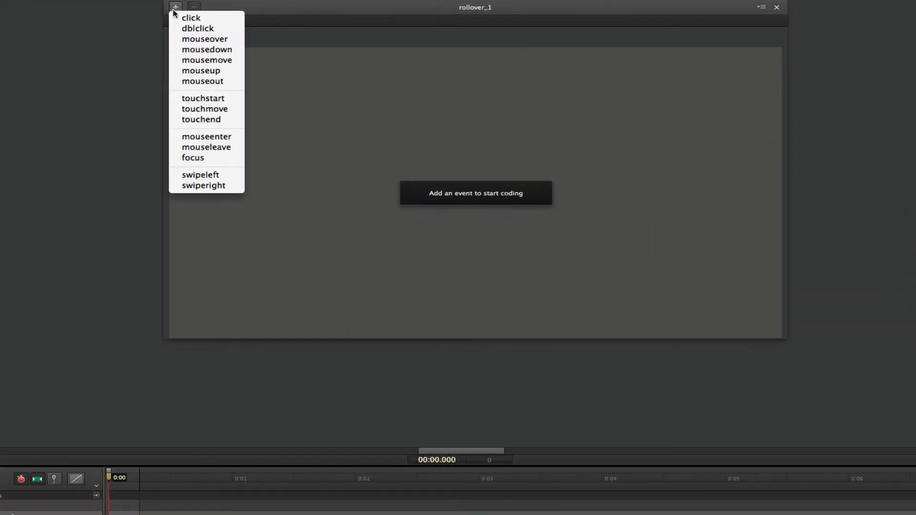
left_click(187, 137)
Step: Give the mouseenter event a Play action targeting the Stage's rollover_1 symbol
left_click(276, 207)
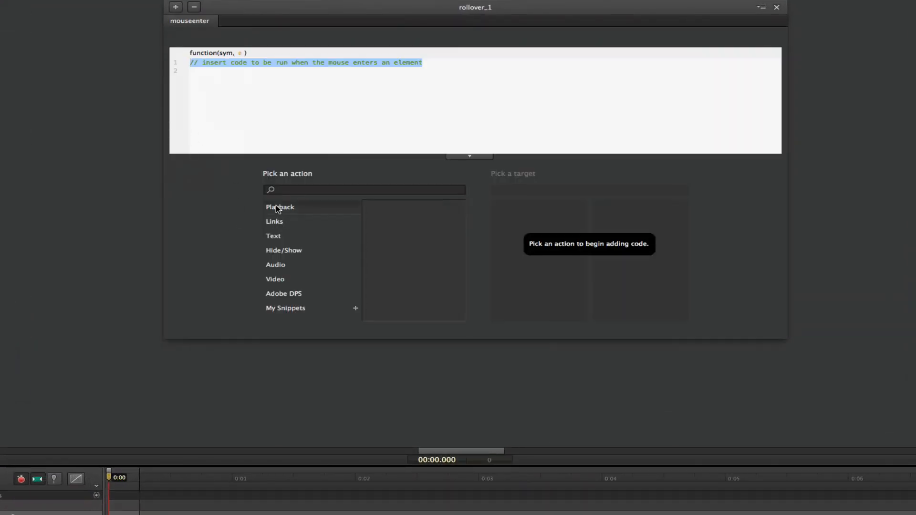
left_click(415, 210)
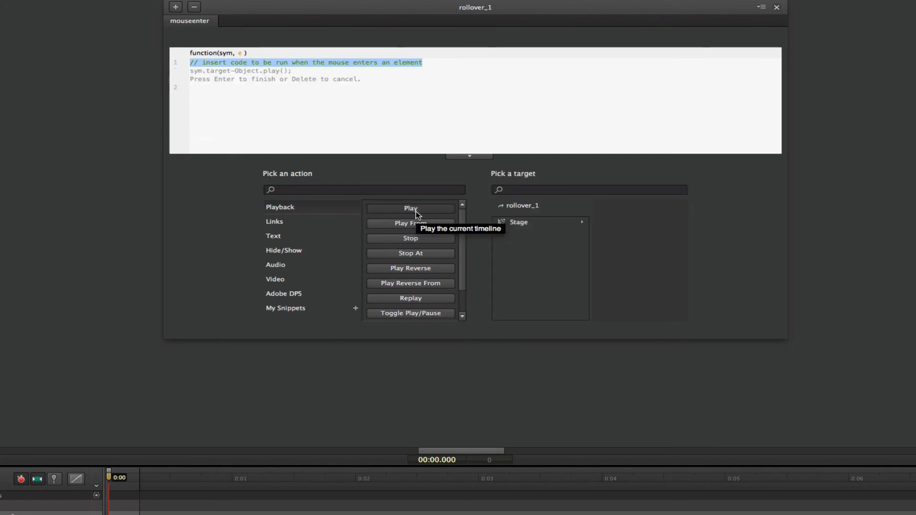
left_click(531, 224)
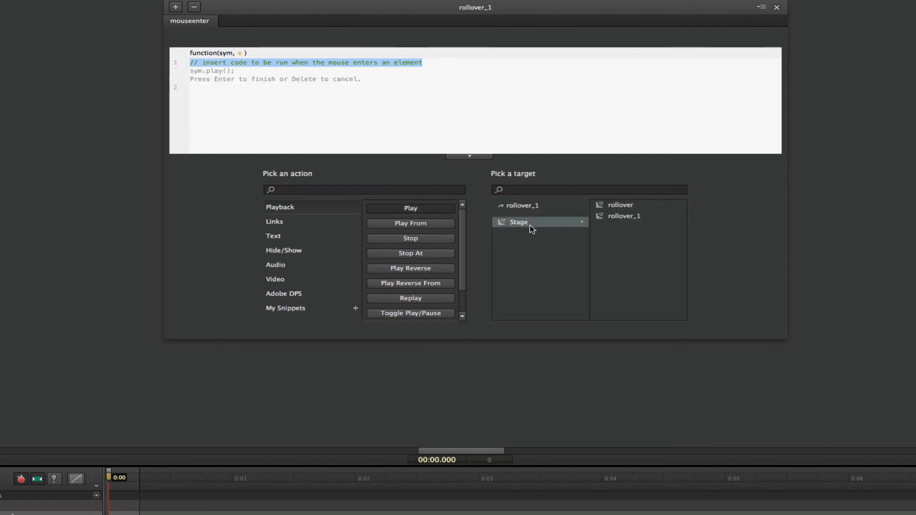
left_click(622, 216)
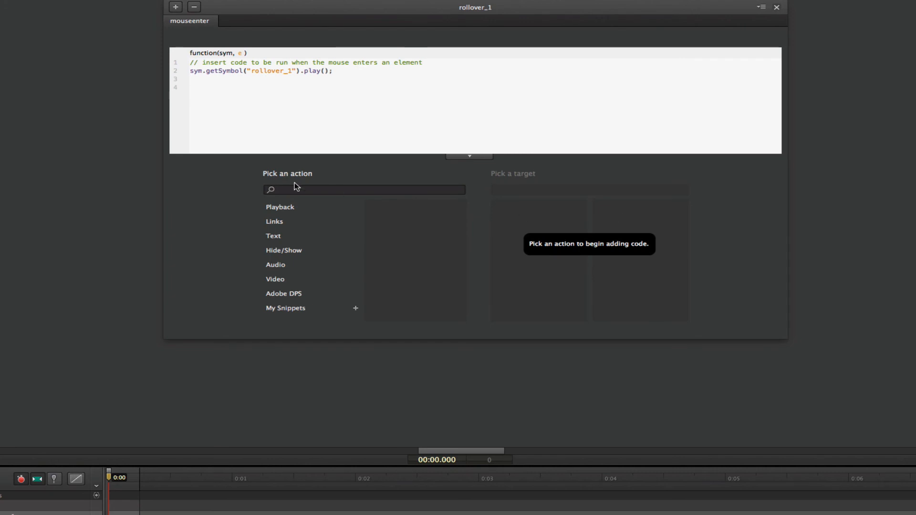
Step: Add a mouseleave event to rollover_1 with a Play Reverse action targeting the Stage's rollover_1 symbol
left_click(176, 7)
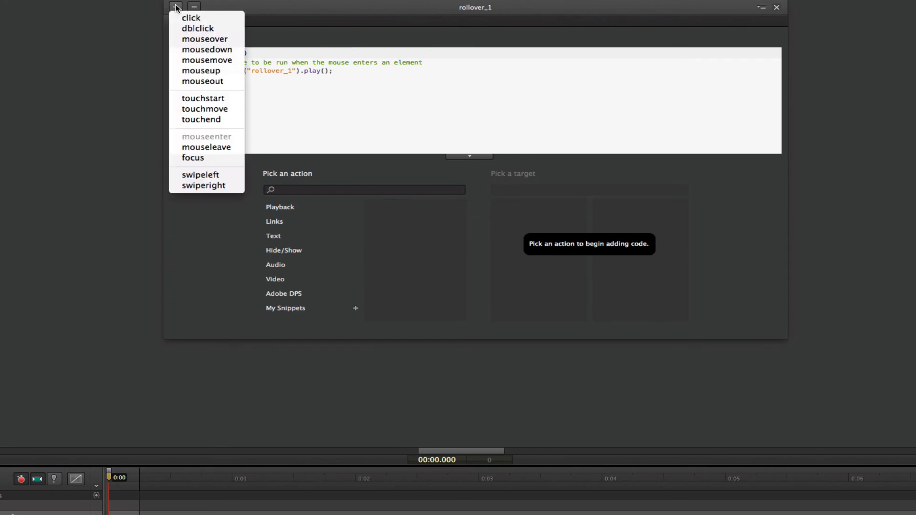
left_click(202, 148)
left_click(280, 207)
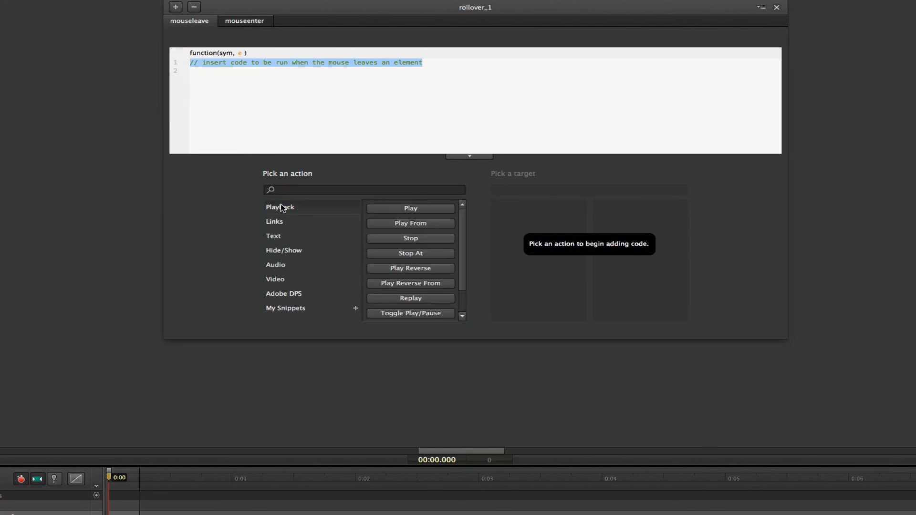
left_click(412, 269)
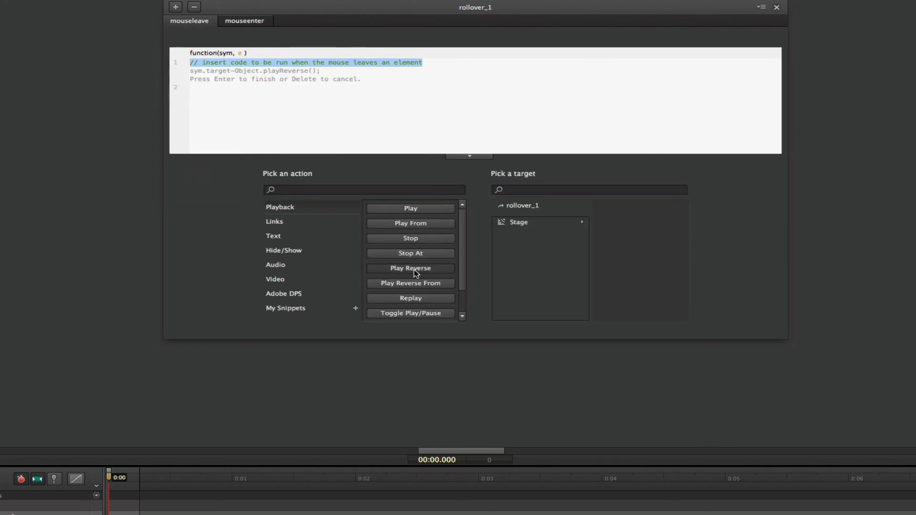
left_click(512, 224)
left_click(631, 215)
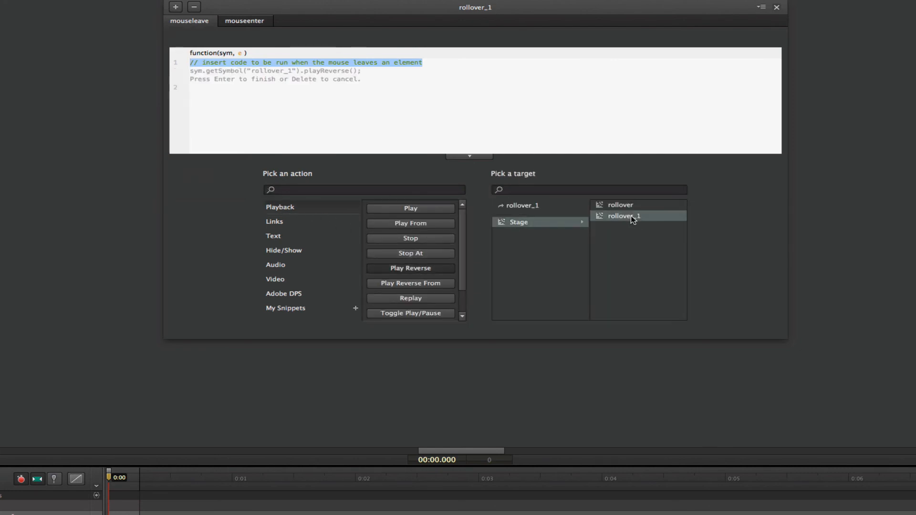
key("Return")
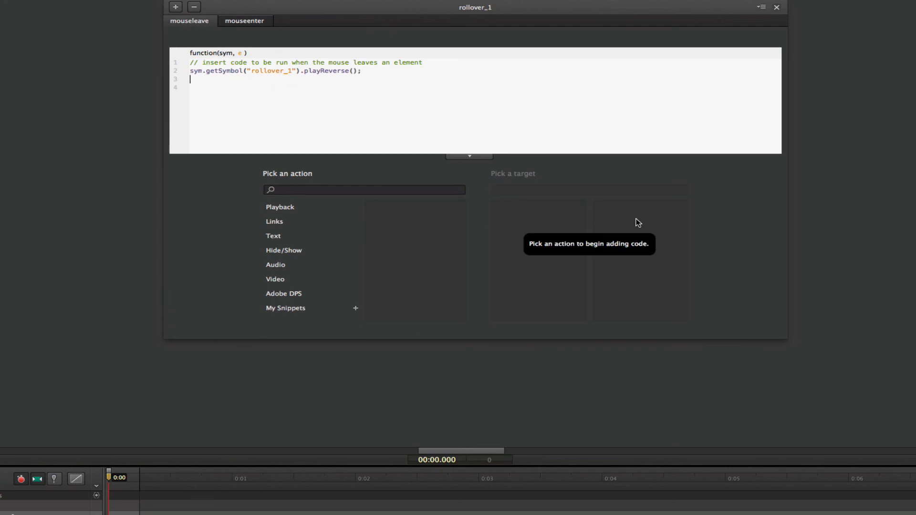
Step: Add a click event to rollover_1 with a Link in New Window action
left_click(175, 7)
left_click(191, 18)
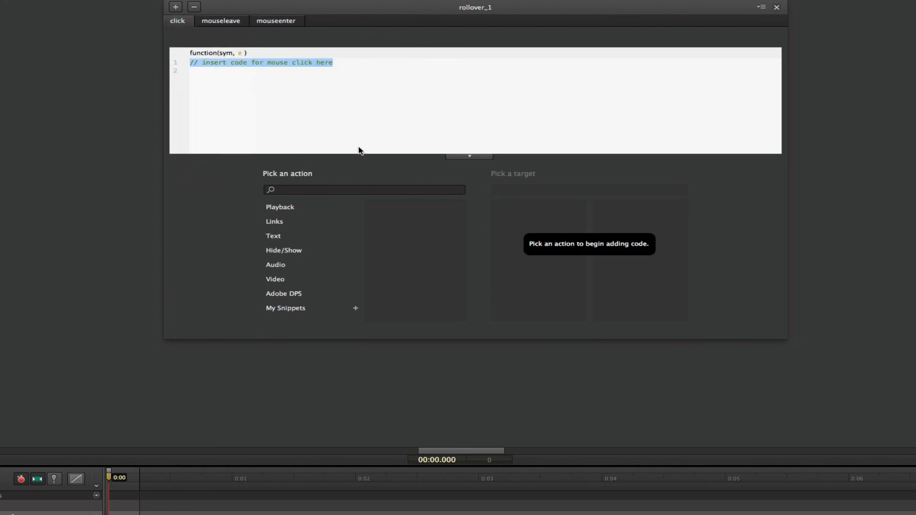
left_click(284, 223)
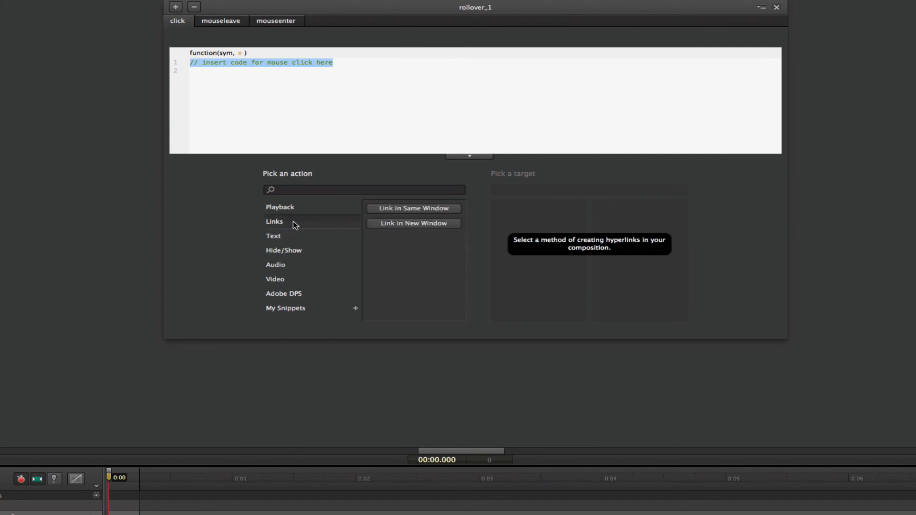
left_click(413, 224)
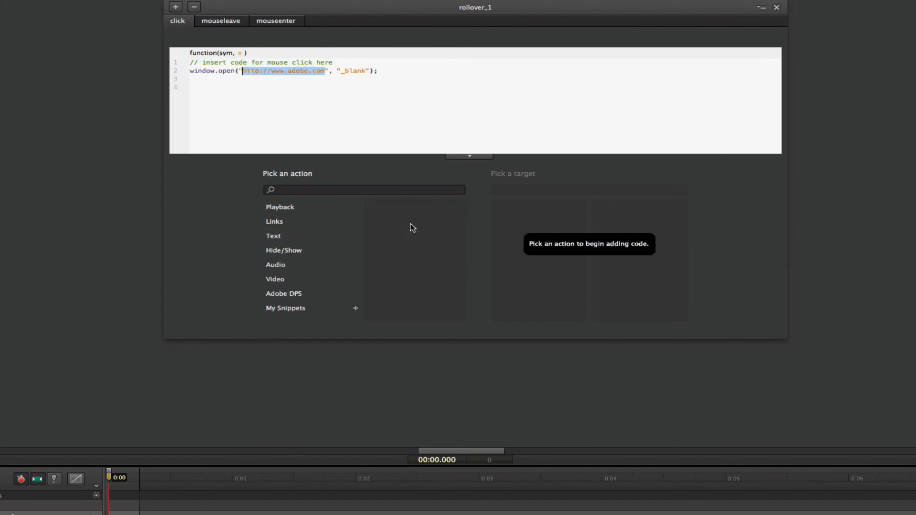
left_click(296, 82)
left_click_drag(272, 73, 325, 77)
left_click(306, 74)
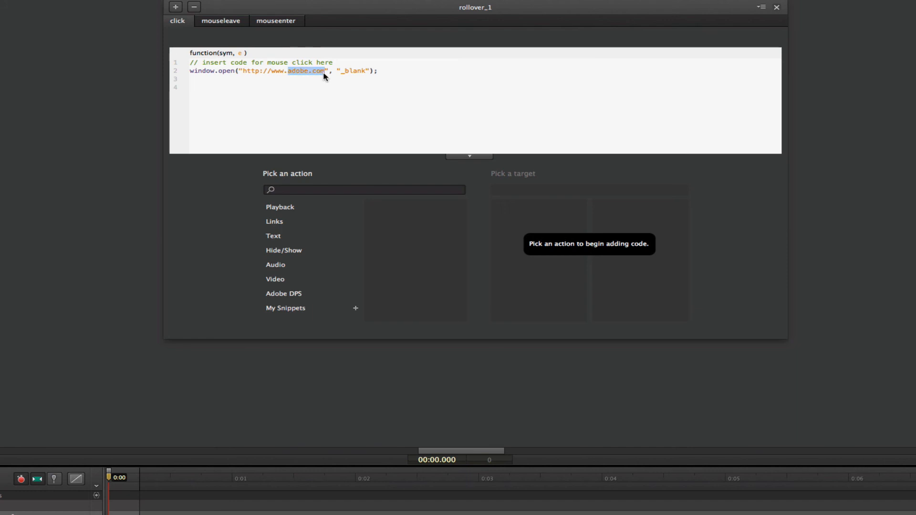
type("asu")
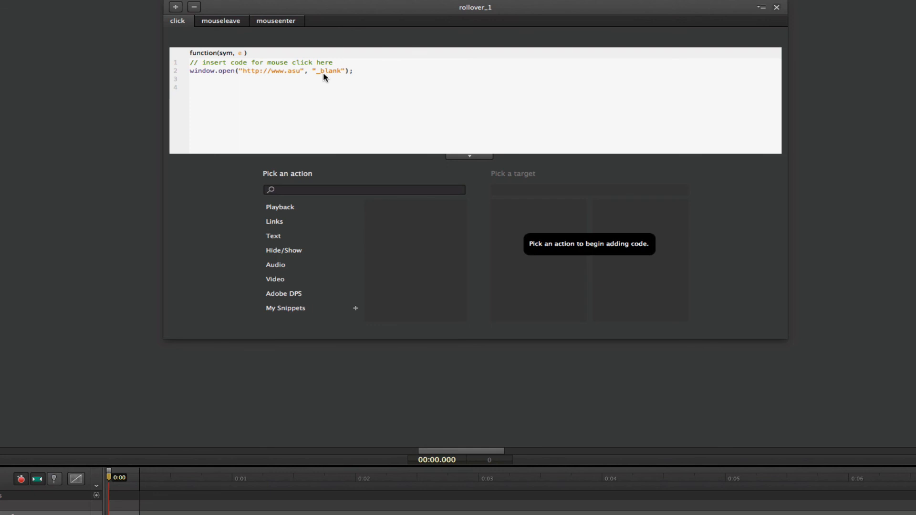
type(".edu")
left_click(778, 8)
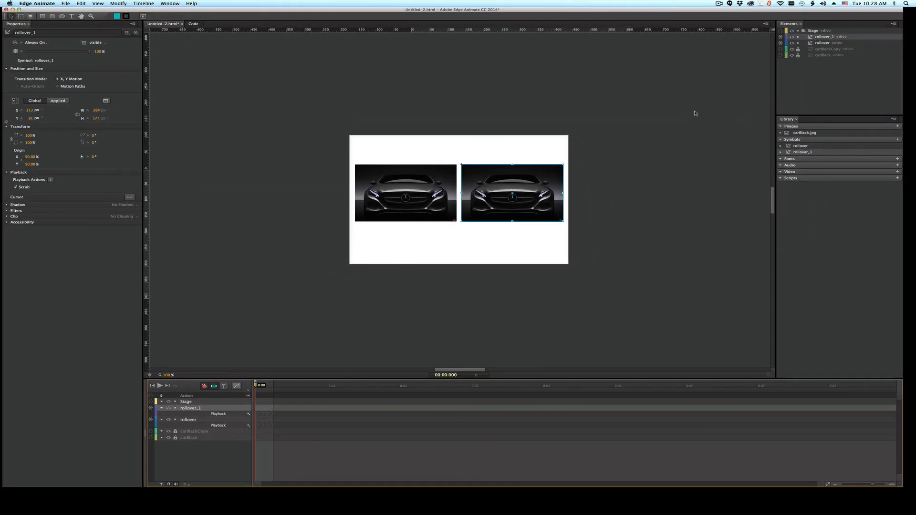
Step: Preview the composition in the browser, test the rollovers and the second image's link, and return to Edge Animate
key("super+Return")
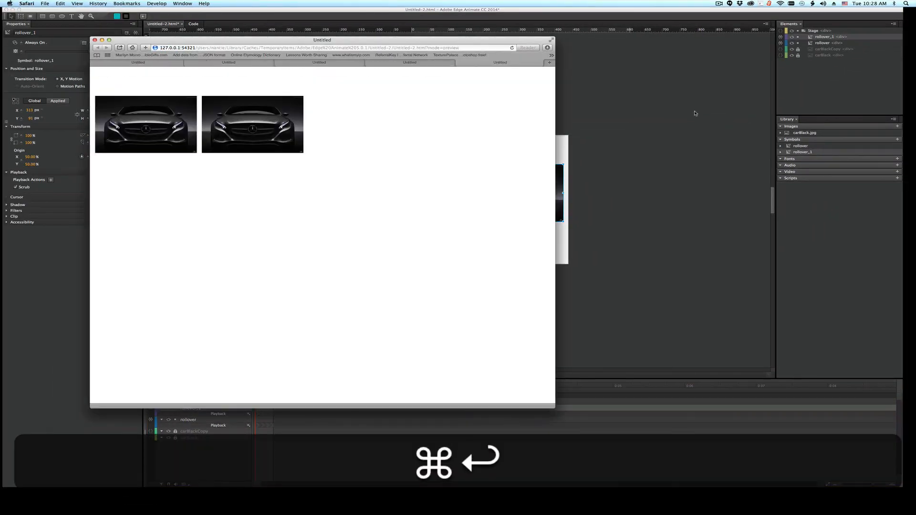
mouse_move(246, 115)
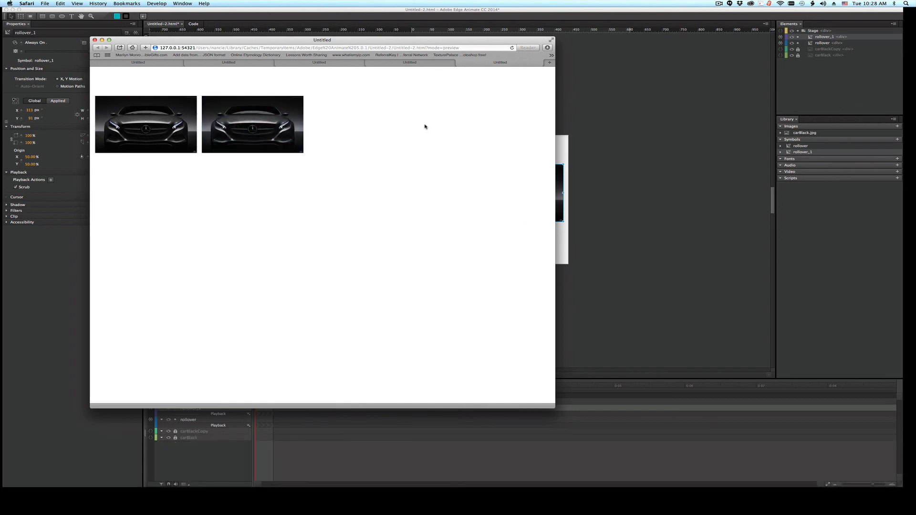
mouse_move(136, 115)
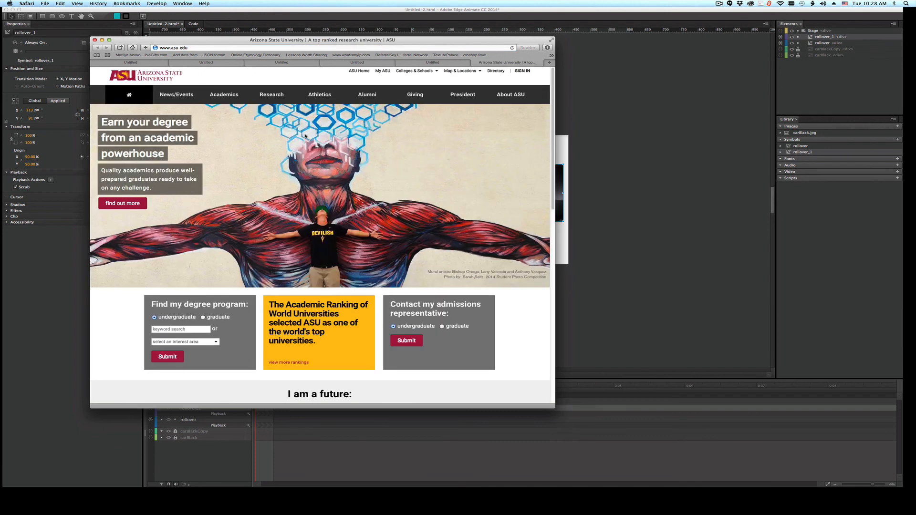
left_click(457, 63)
left_click(673, 177)
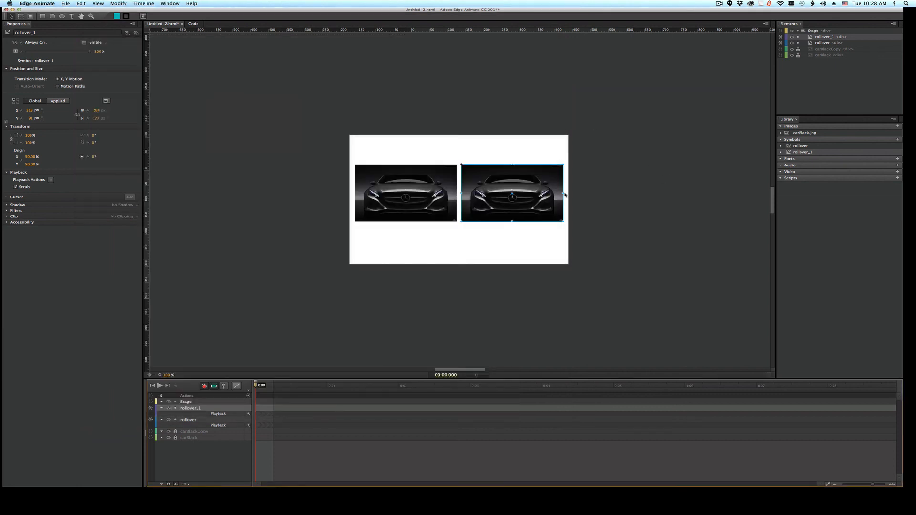
Step: Set the cursor of the rollover_1 element to the pointing hand and check it in a browser preview
left_click(533, 197)
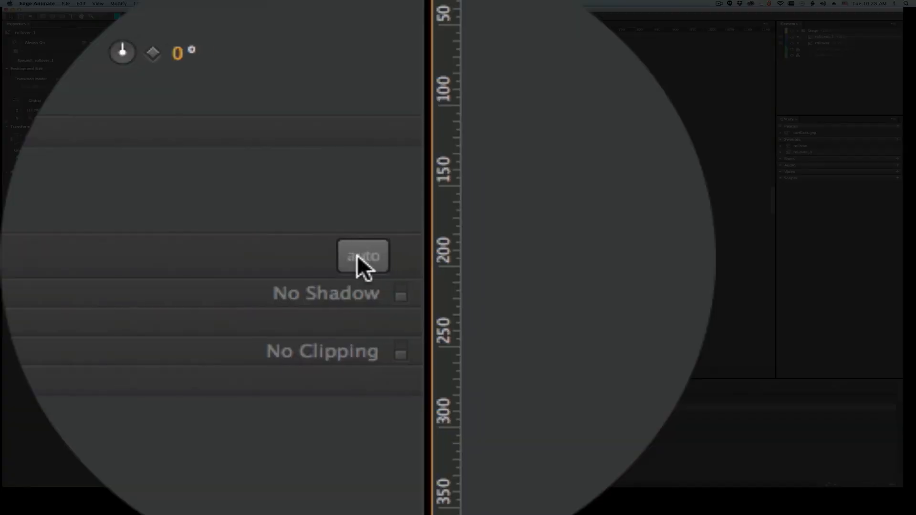
left_click(130, 197)
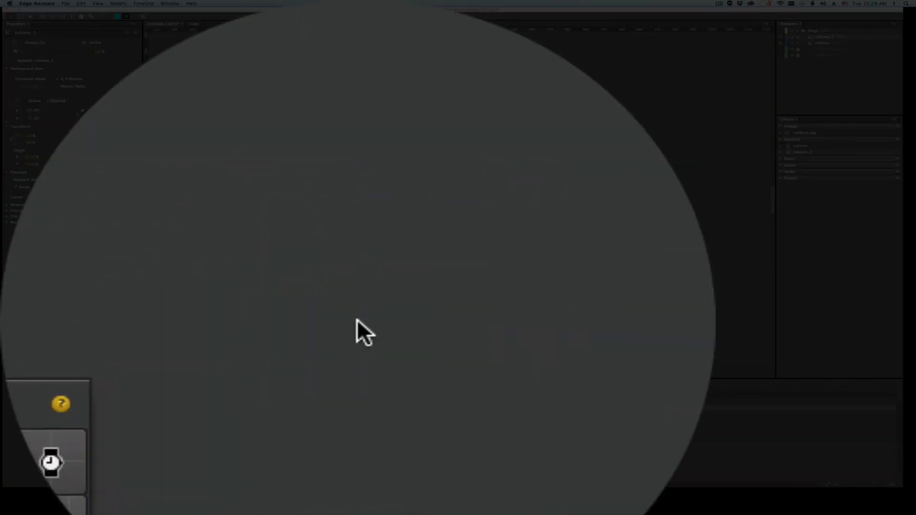
left_click(357, 320)
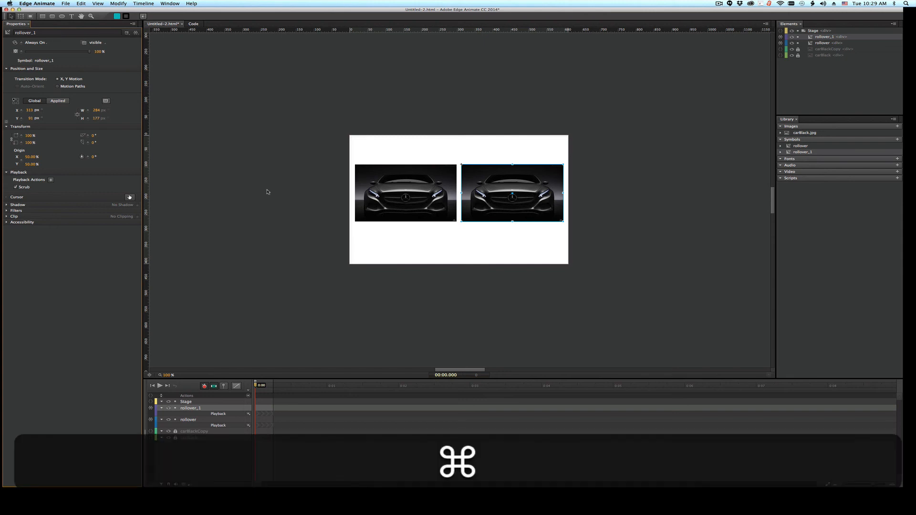
key("super+Return")
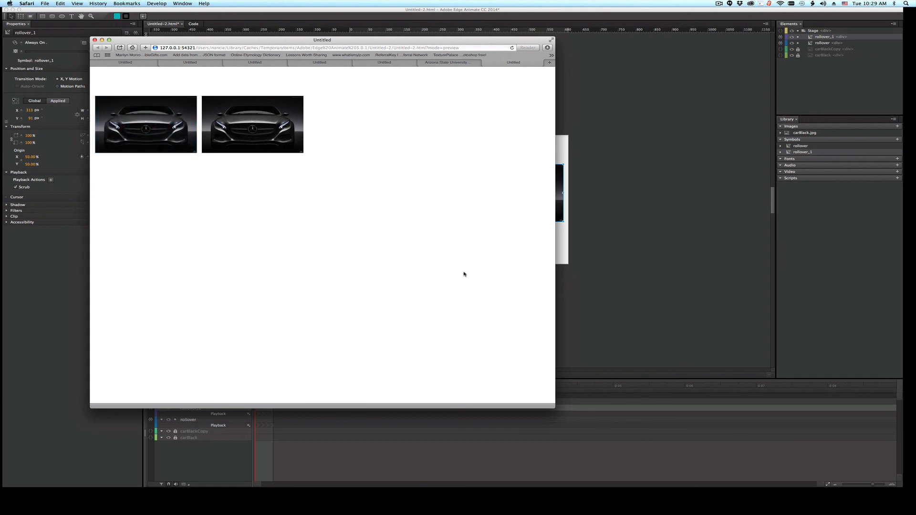
left_click(702, 299)
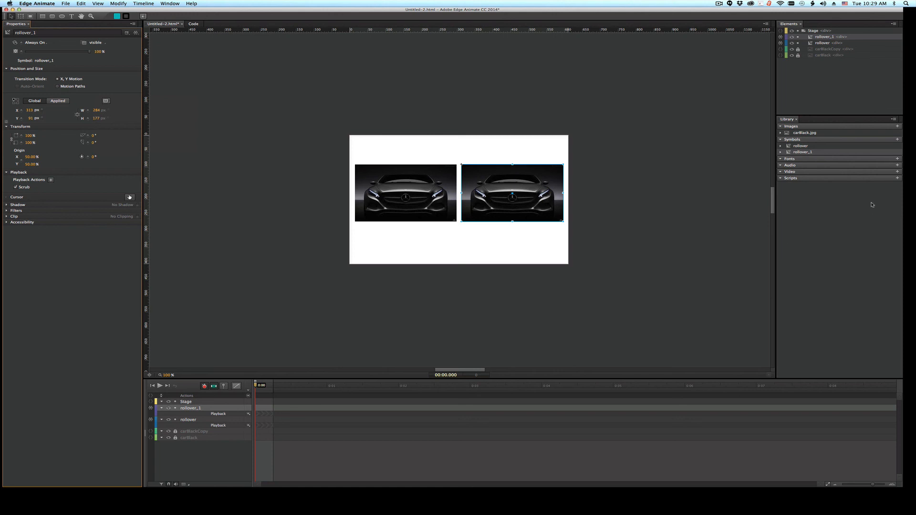
left_click(789, 147)
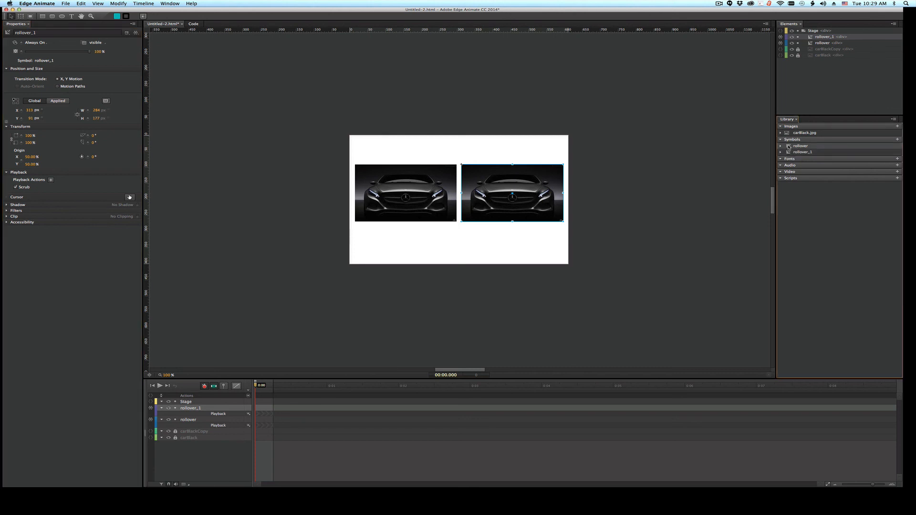
right_click(789, 147)
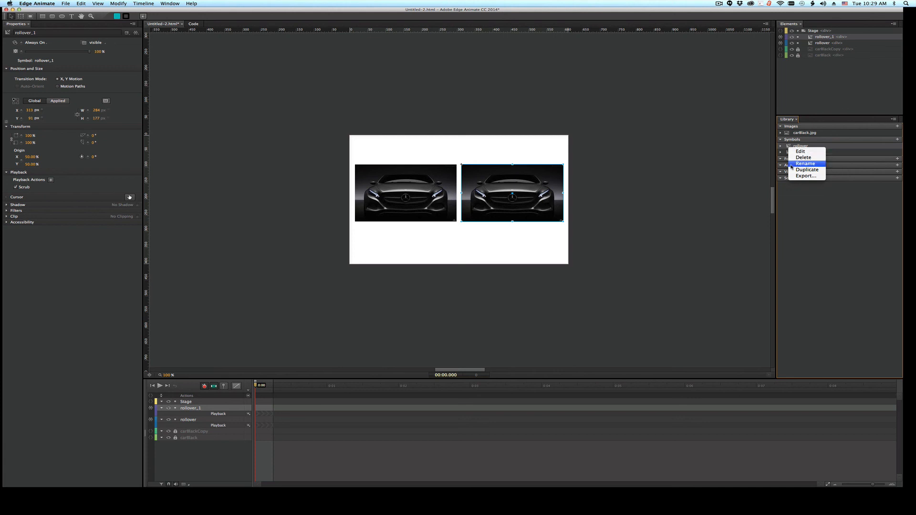
left_click(693, 209)
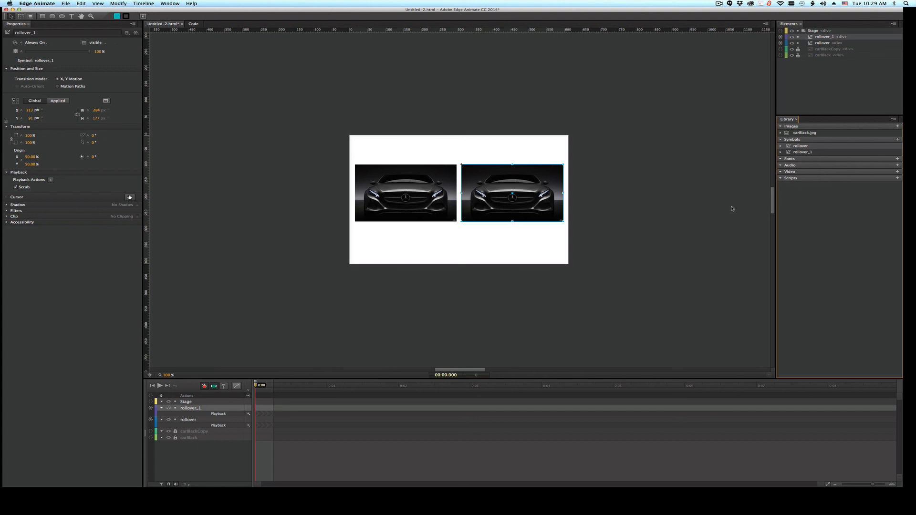